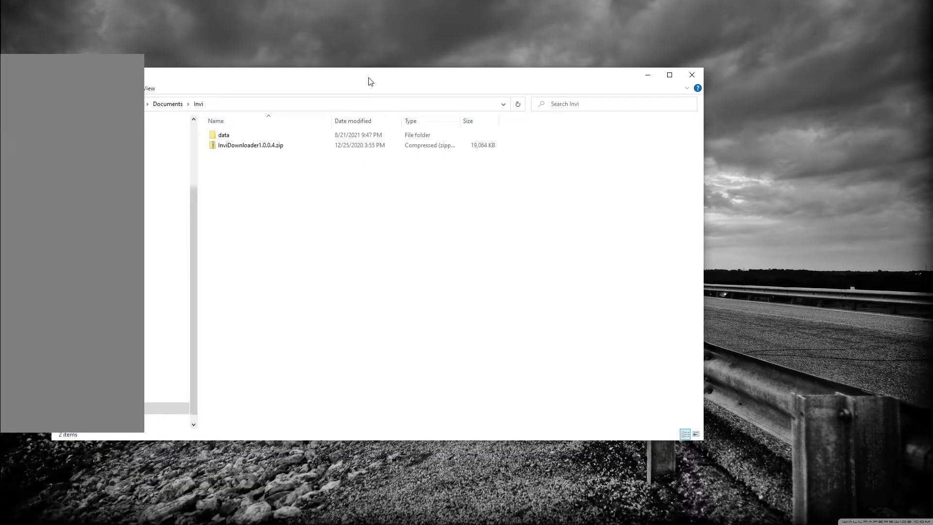
Maximize the Invi folder window and narrow the navigation pane to widen the file list
{"action": "double_click", "coordinate": [369, 82]}
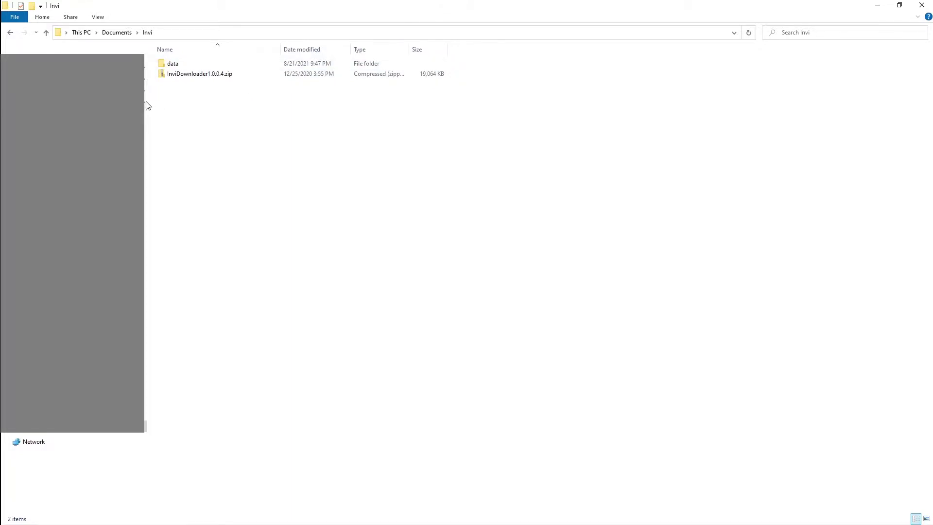
{"action": "left_click_drag", "start_coordinate": [146, 106], "coordinate": [69, 112]}
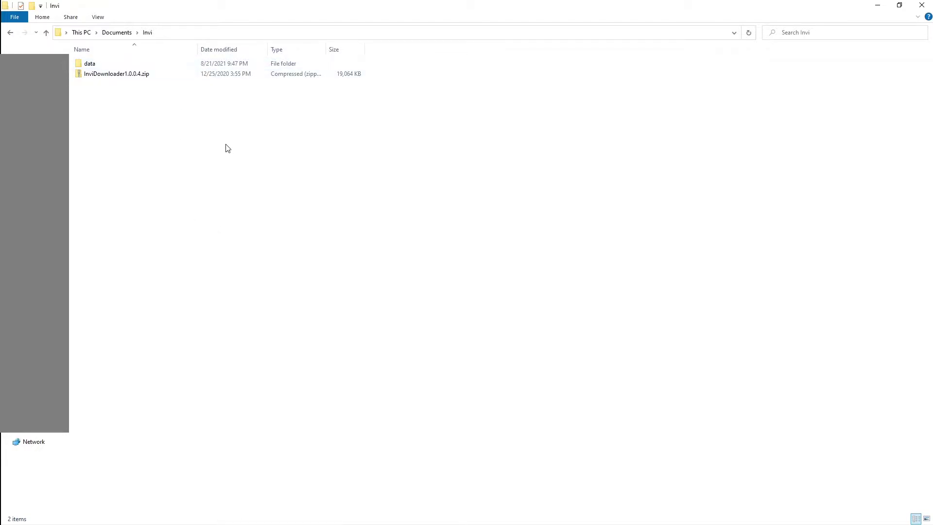
Search Chrome for 'invidownloader', open its SourceForge project page, then close the browser
{"action": "left_click", "coordinate": [174, 76]}
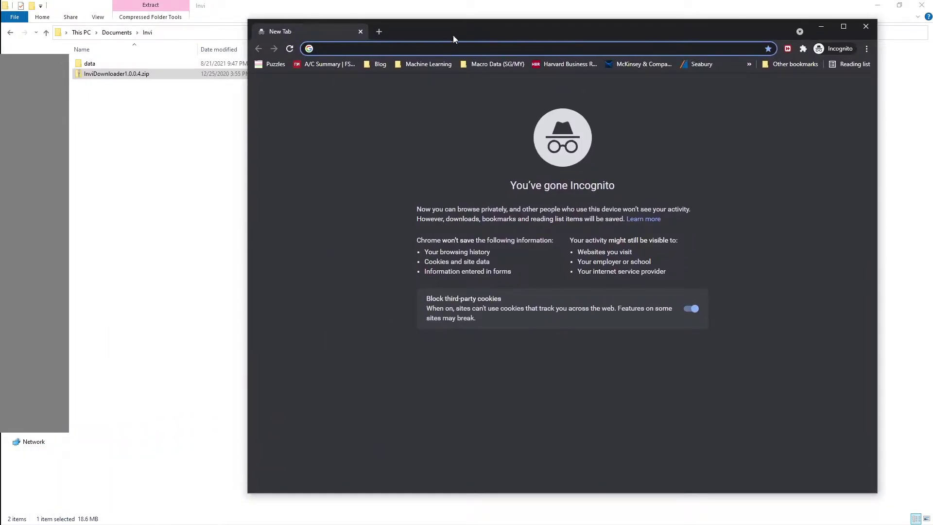
{"action": "type", "text": "invi"}
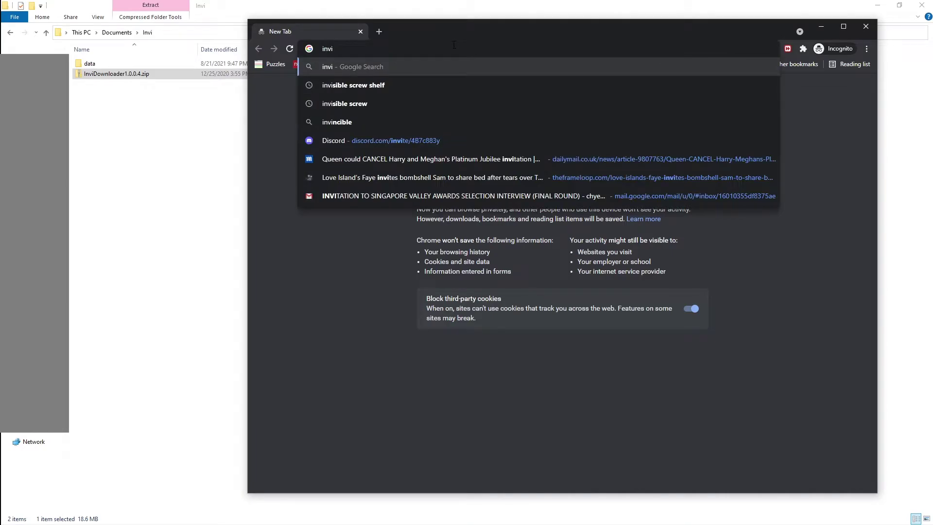
{"action": "type", "text": "downloader"}
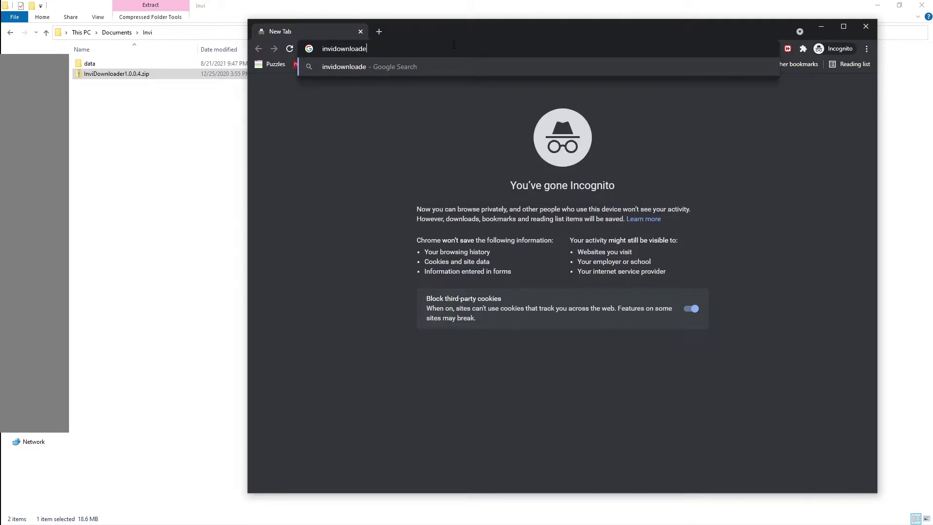
{"action": "key", "text": "Return"}
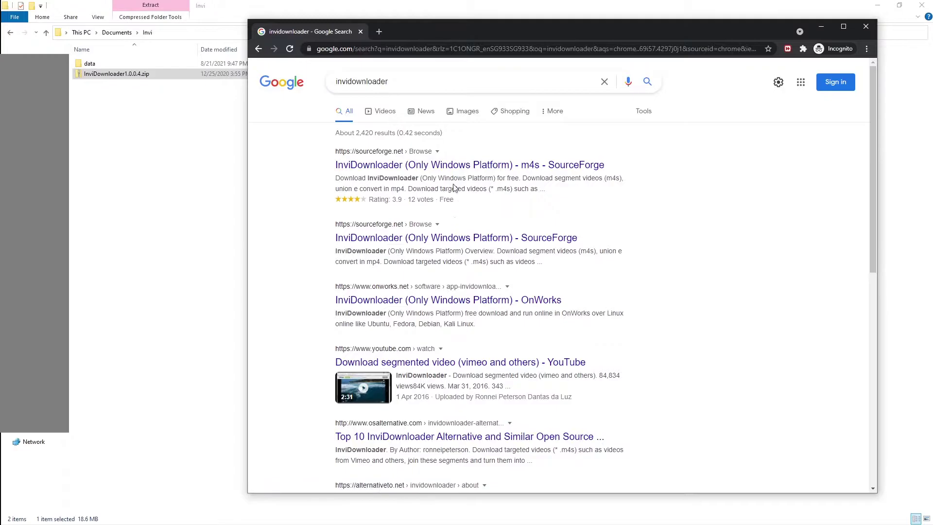
{"action": "left_click", "coordinate": [483, 165]}
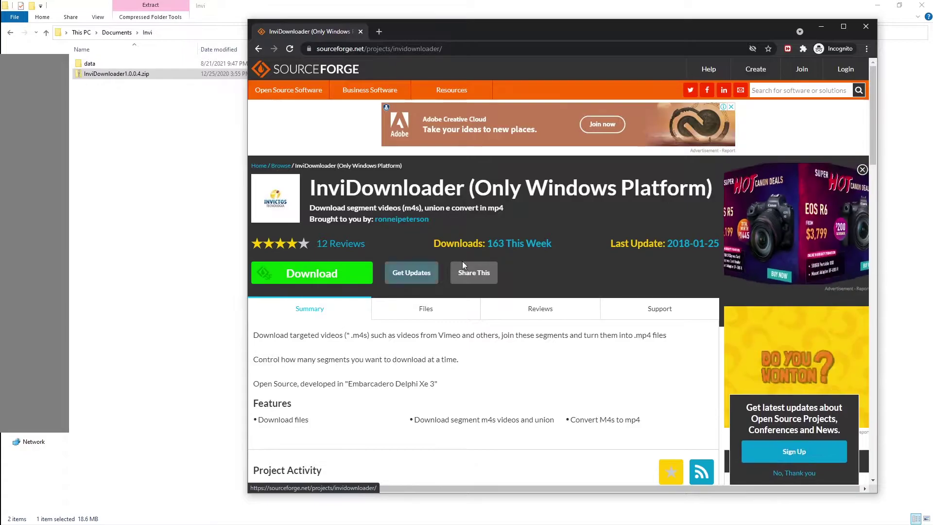
{"action": "left_click_drag", "start_coordinate": [608, 30], "coordinate": [528, 54]}
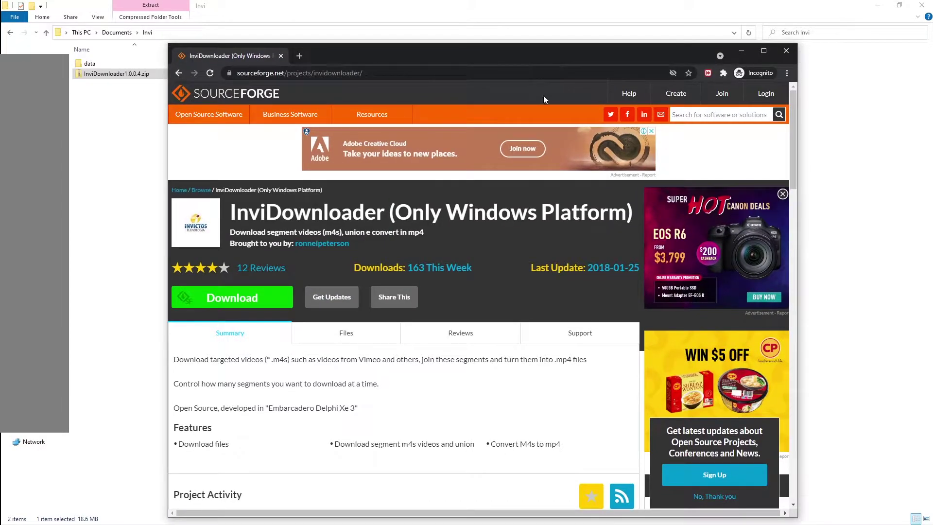
{"action": "left_click", "coordinate": [786, 51]}
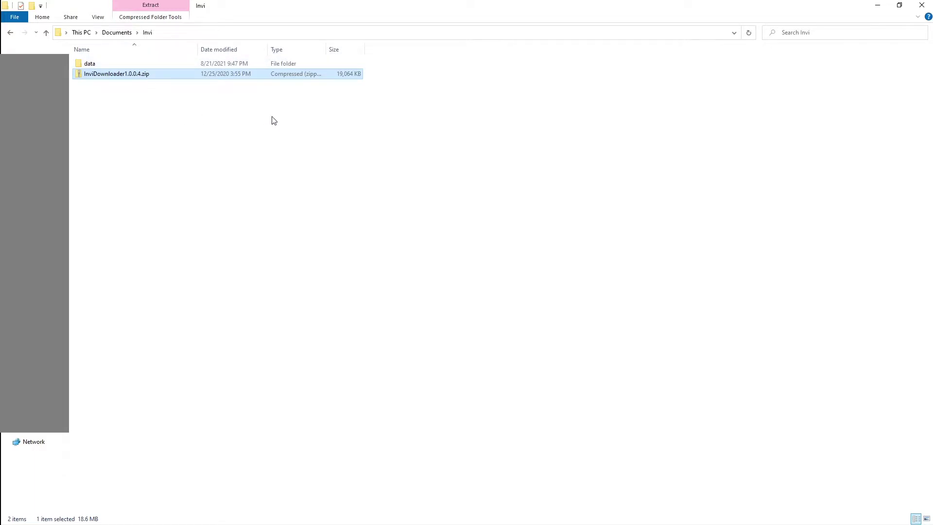
{"action": "left_click_drag", "start_coordinate": [271, 116], "coordinate": [172, 90]}
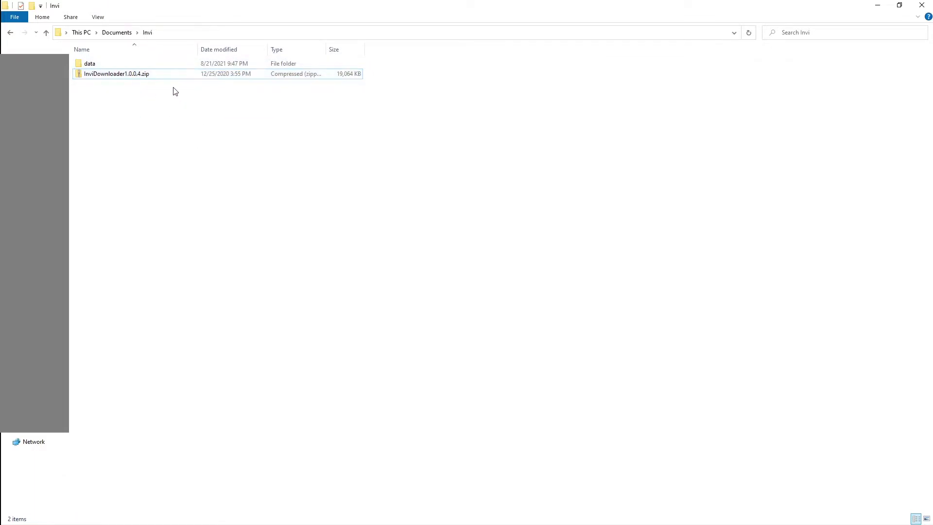
{"action": "double_click", "coordinate": [142, 64]}
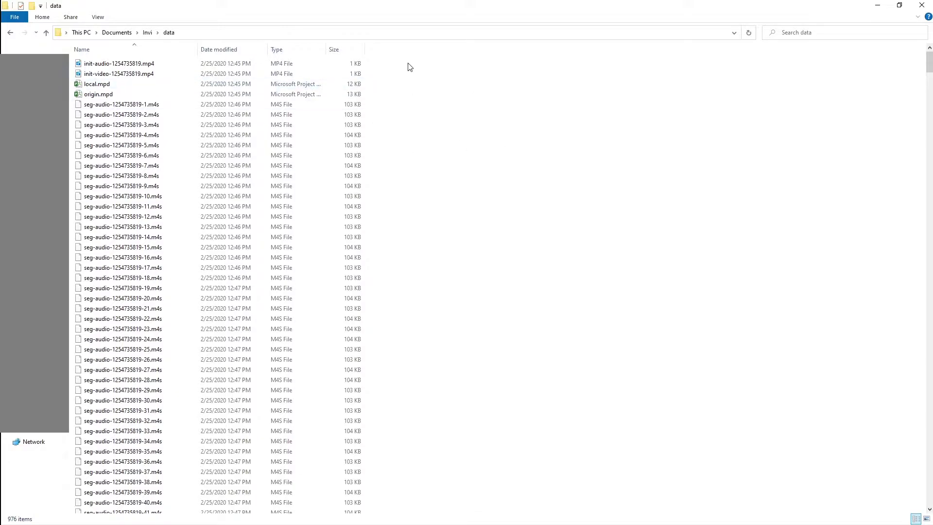
{"action": "left_click_drag", "start_coordinate": [408, 62], "coordinate": [406, 86]}
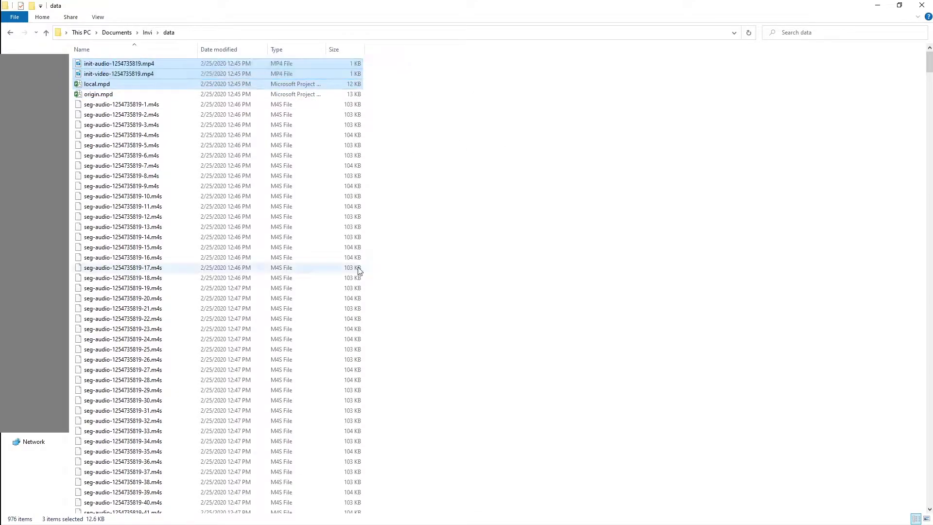
{"action": "left_click_drag", "start_coordinate": [409, 120], "coordinate": [156, 71]}
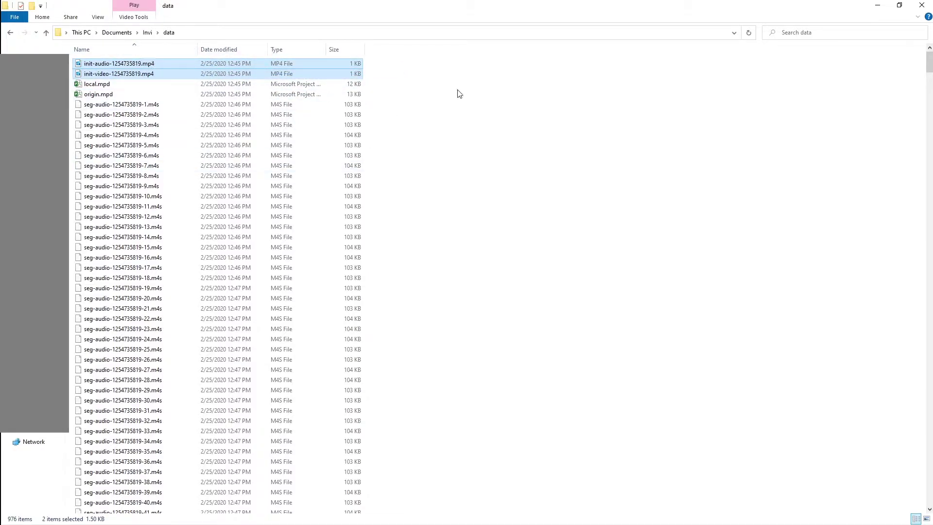
{"action": "left_click", "coordinate": [394, 88]}
{"action": "left_click_drag", "start_coordinate": [393, 88], "coordinate": [152, 96]}
{"action": "left_click_drag", "start_coordinate": [378, 101], "coordinate": [454, 364]}
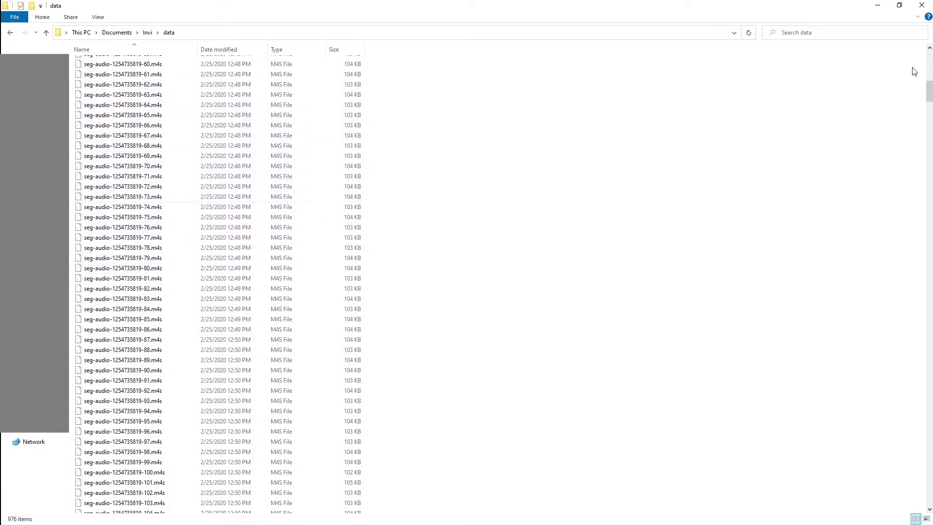
{"action": "left_click_drag", "start_coordinate": [929, 94], "coordinate": [930, 425]}
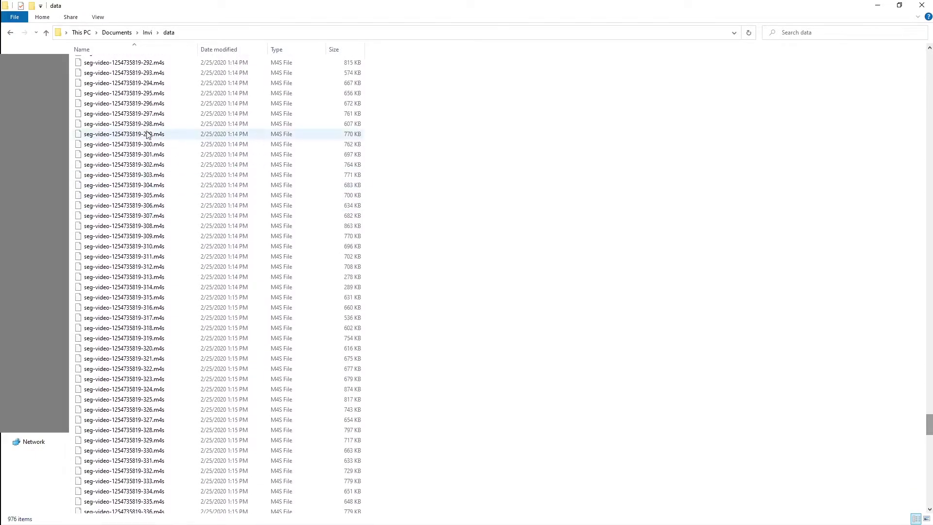
{"action": "left_click", "coordinate": [148, 33]}
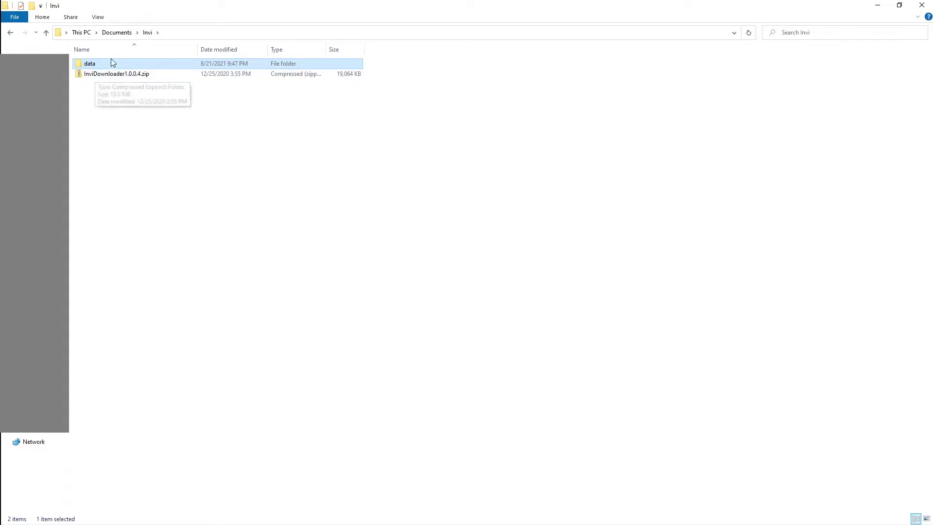
Extract all files from InviDownloader1.0.0.4.zip into an InviDownloader1.0.0.4 folder
{"action": "left_click", "coordinate": [114, 76]}
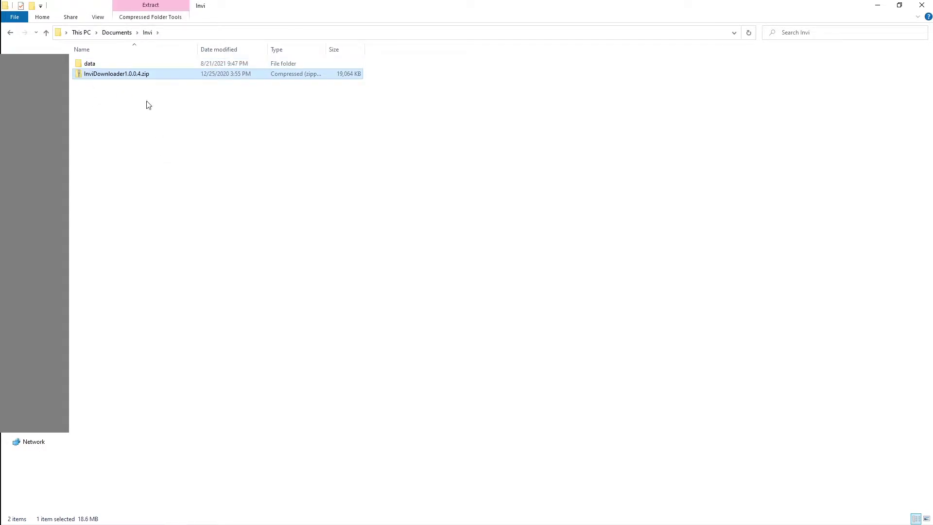
{"action": "double_click", "coordinate": [121, 74]}
{"action": "double_click", "coordinate": [111, 74]}
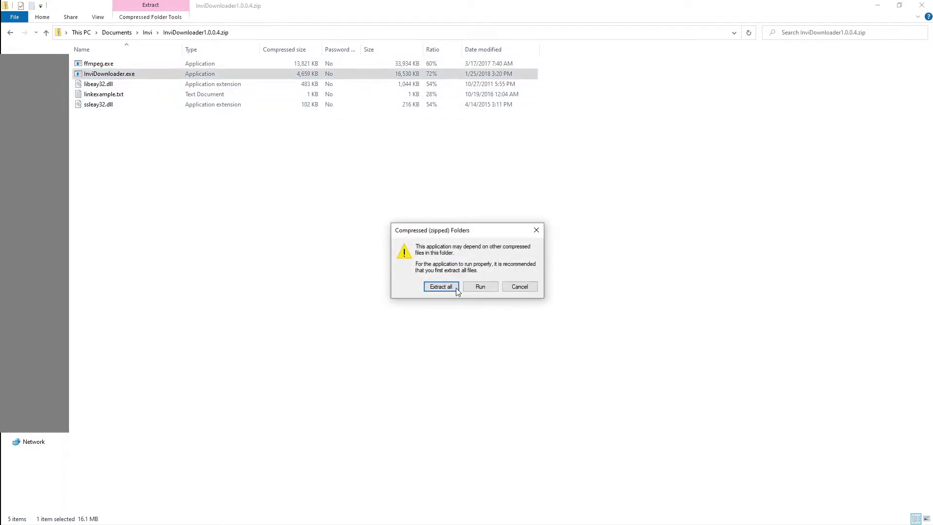
{"action": "left_click", "coordinate": [454, 287]}
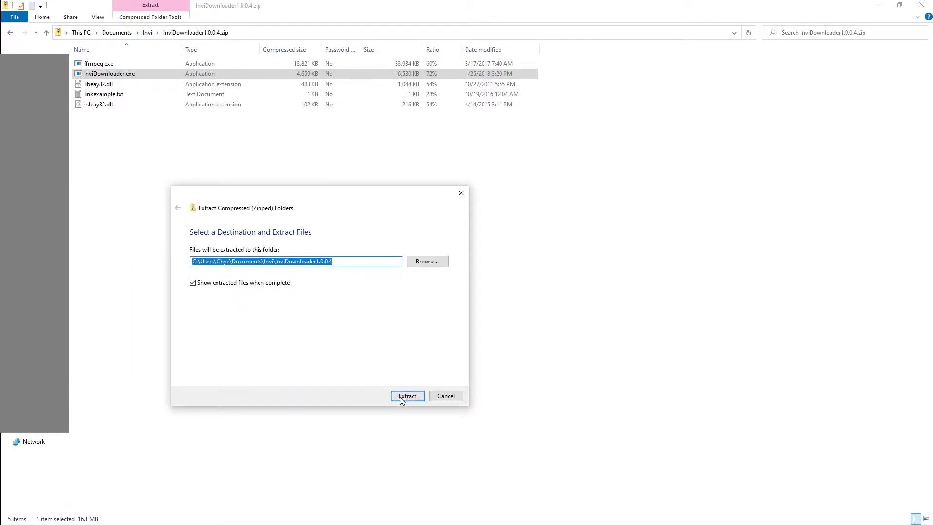
{"action": "left_click", "coordinate": [403, 397]}
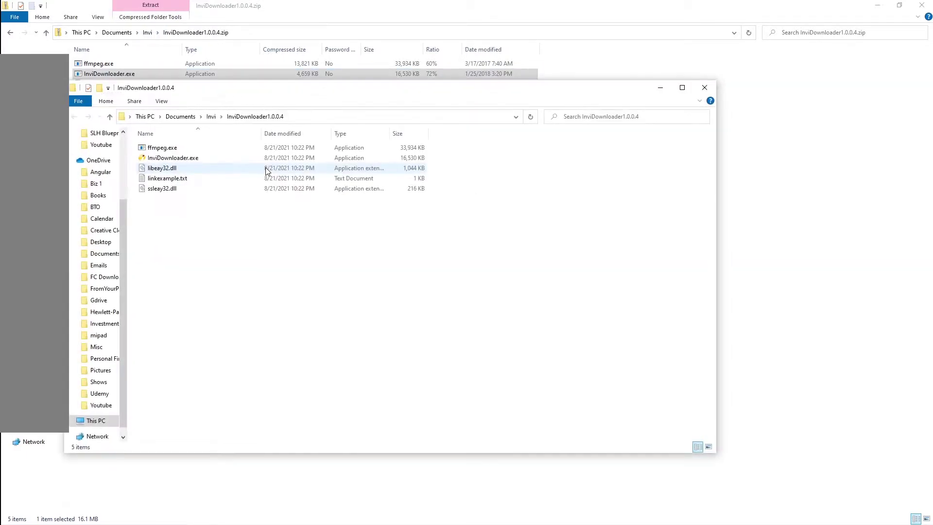
Run InviDownloader.exe from the extracted InviDownloader1.0.0.4 folder, allowing it past the security warning
{"action": "left_click", "coordinate": [704, 88]}
{"action": "left_click", "coordinate": [146, 33]}
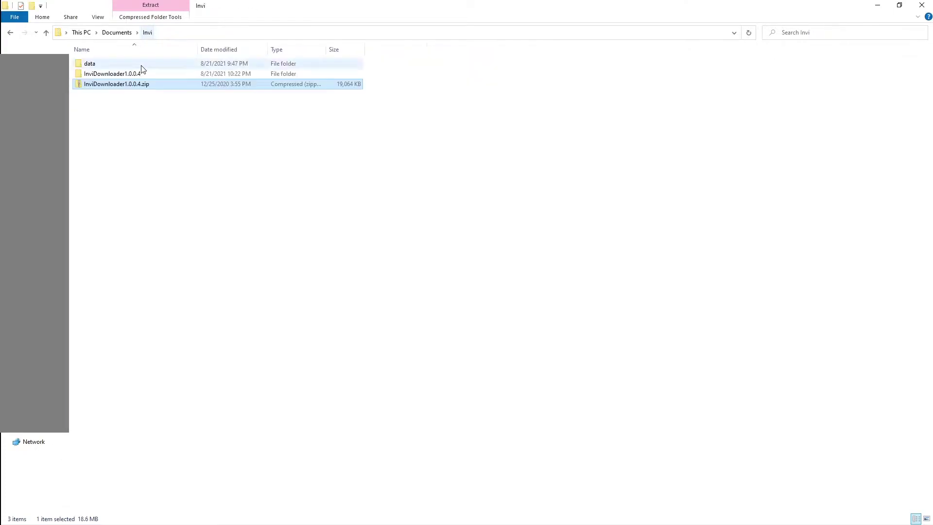
{"action": "left_click", "coordinate": [108, 76]}
{"action": "double_click", "coordinate": [109, 78]}
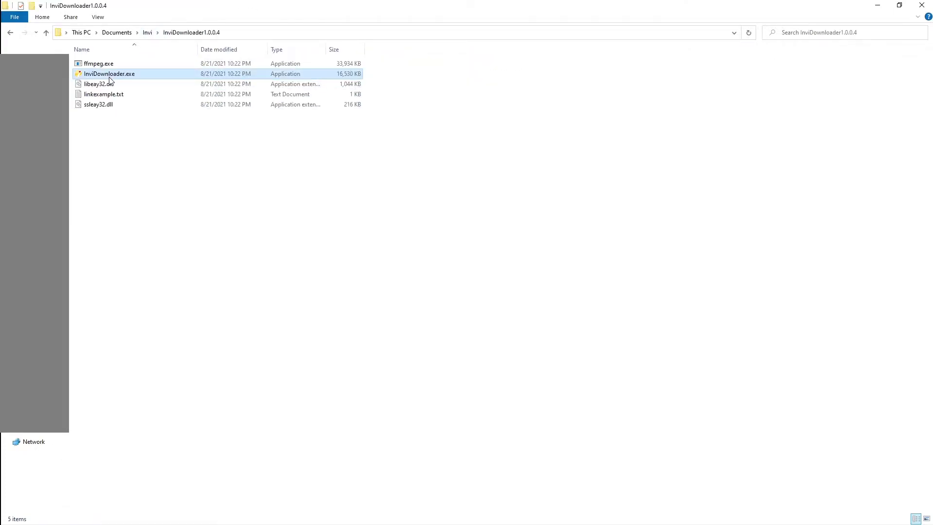
{"action": "double_click", "coordinate": [147, 79]}
{"action": "left_click", "coordinate": [492, 276]}
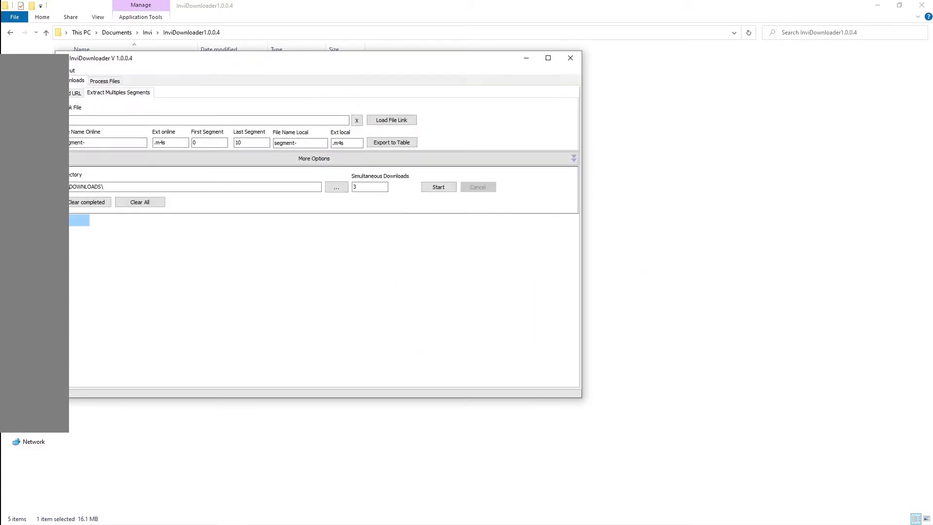
Move InviDownloader aside, show its Process Files tab, and bring File Explorer back to the front
{"action": "left_click_drag", "start_coordinate": [188, 63], "coordinate": [462, 112]}
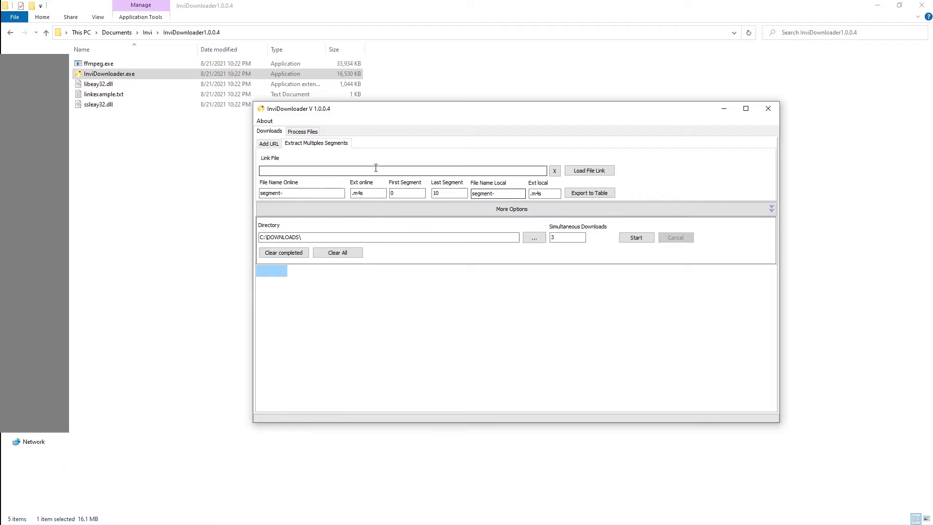
{"action": "left_click", "coordinate": [309, 134]}
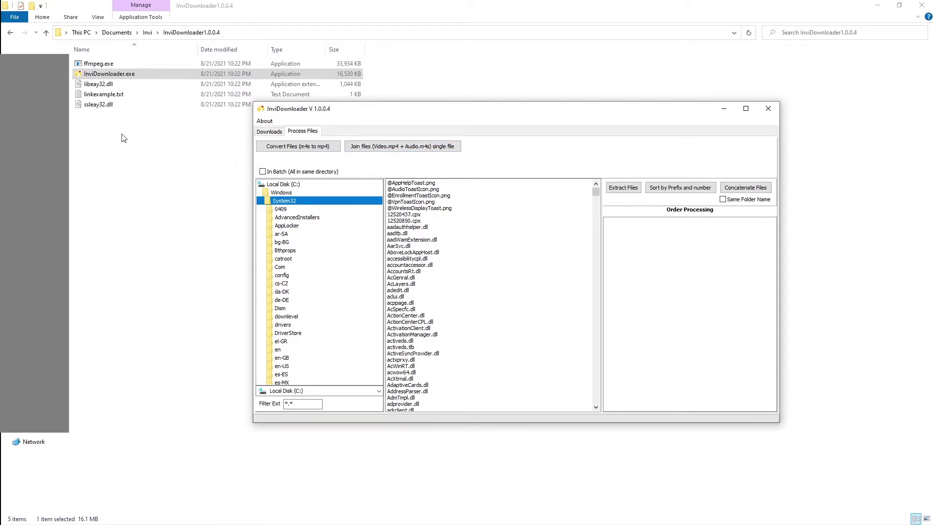
{"action": "left_click", "coordinate": [177, 144]}
Create new folders named Audio and Video in the Invi folder
{"action": "left_click", "coordinate": [147, 33]}
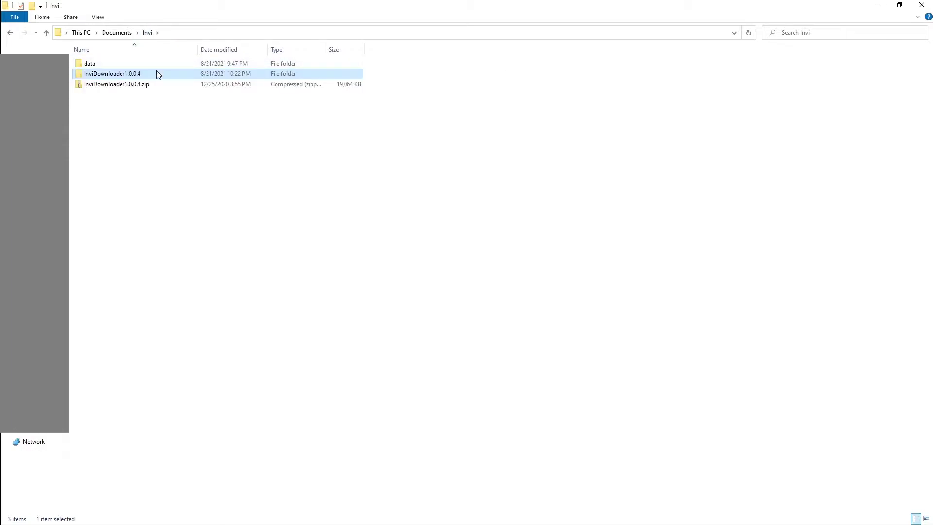
{"action": "left_click", "coordinate": [161, 146]}
{"action": "right_click", "coordinate": [161, 120]}
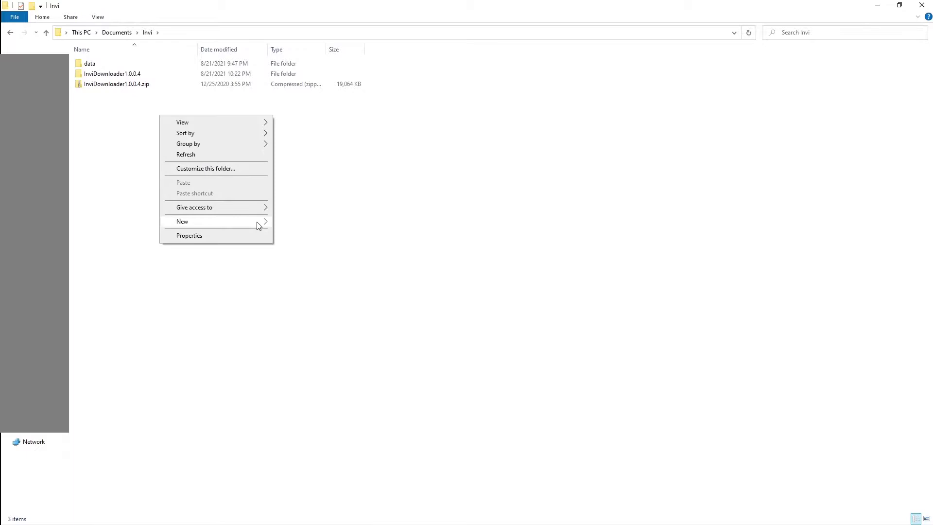
{"action": "mouse_move", "coordinate": [258, 222]}
{"action": "left_click", "coordinate": [311, 221]}
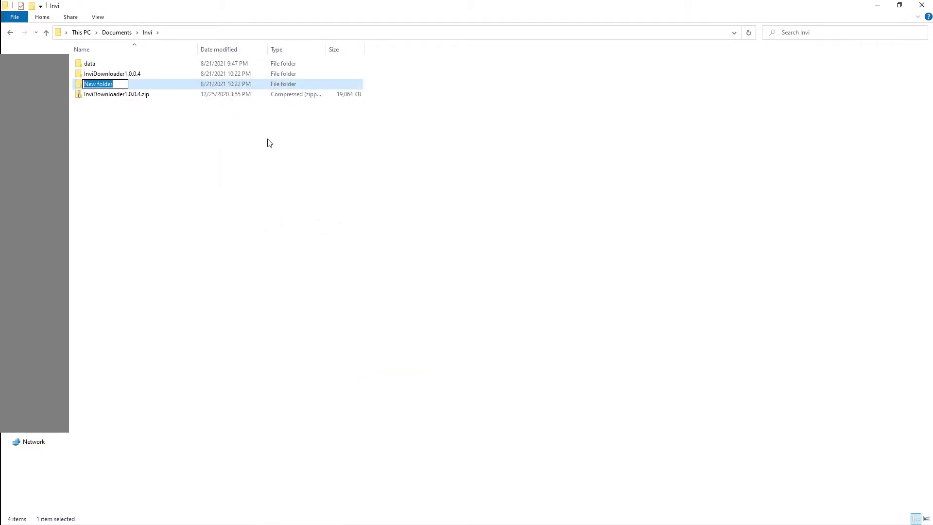
{"action": "type", "text": "Audio"}
{"action": "key", "text": "Return"}
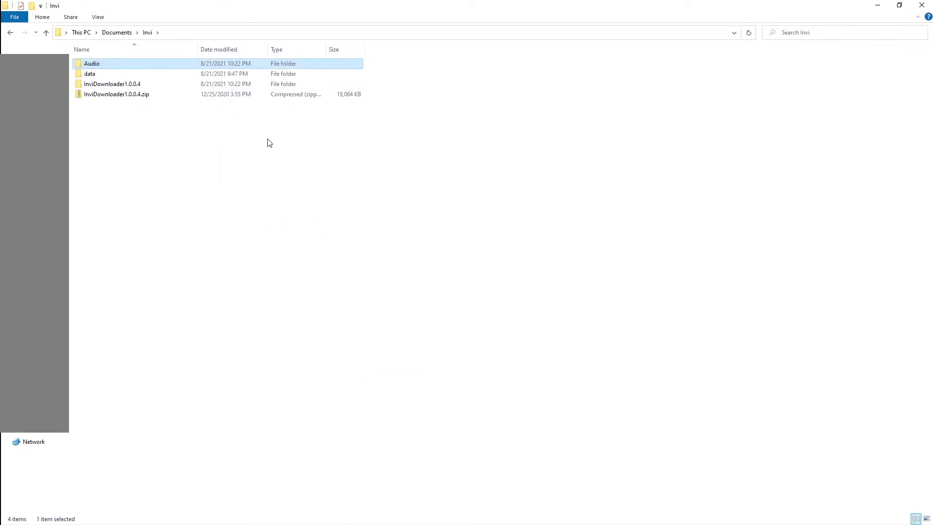
{"action": "right_click", "coordinate": [269, 143]}
{"action": "mouse_move", "coordinate": [366, 254]}
{"action": "left_click", "coordinate": [407, 259]}
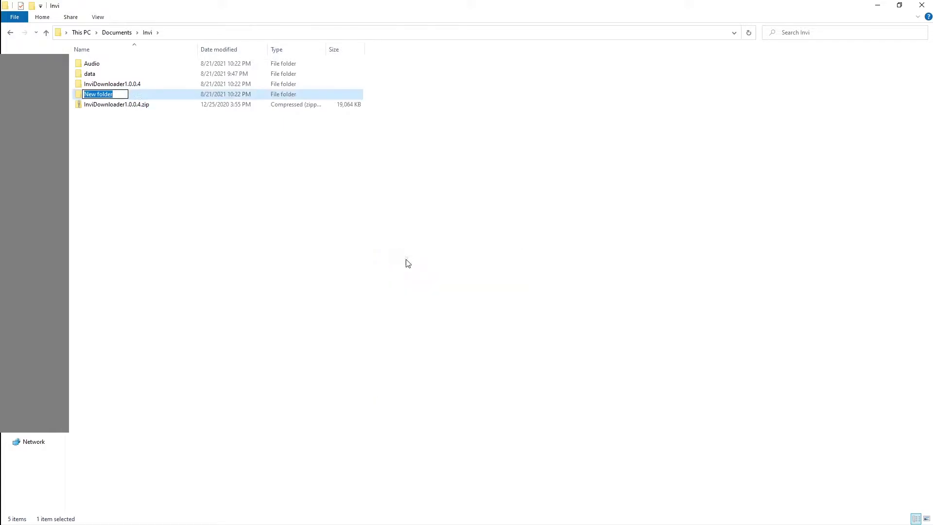
{"action": "type", "text": "Video"}
{"action": "key", "text": "Return"}
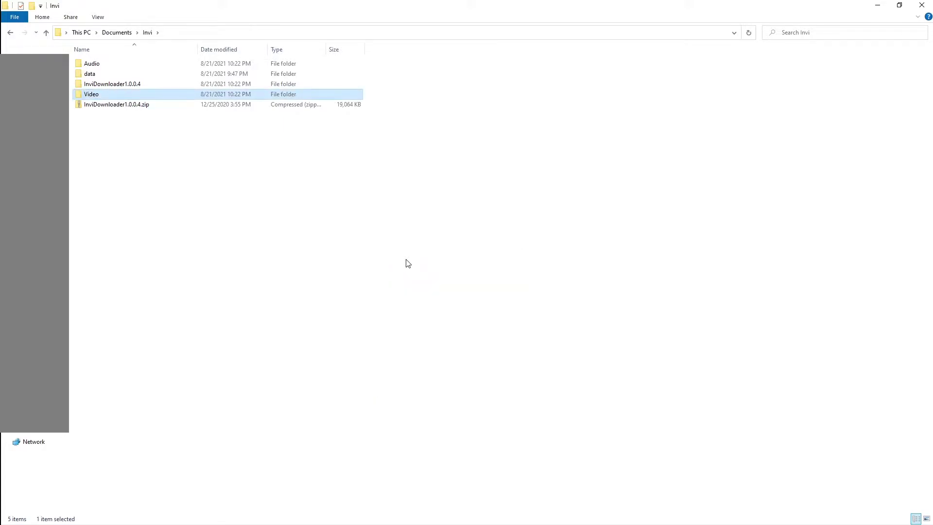
Create a third new folder named '2. Output'
{"action": "right_click", "coordinate": [200, 184]}
{"action": "mouse_move", "coordinate": [285, 303]}
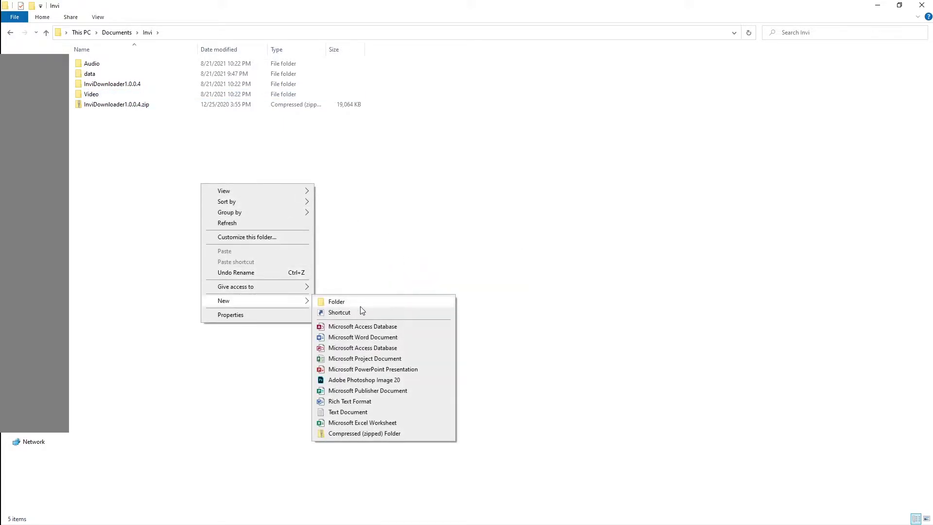
{"action": "left_click", "coordinate": [338, 302]}
{"action": "type", "text": "Outp"}
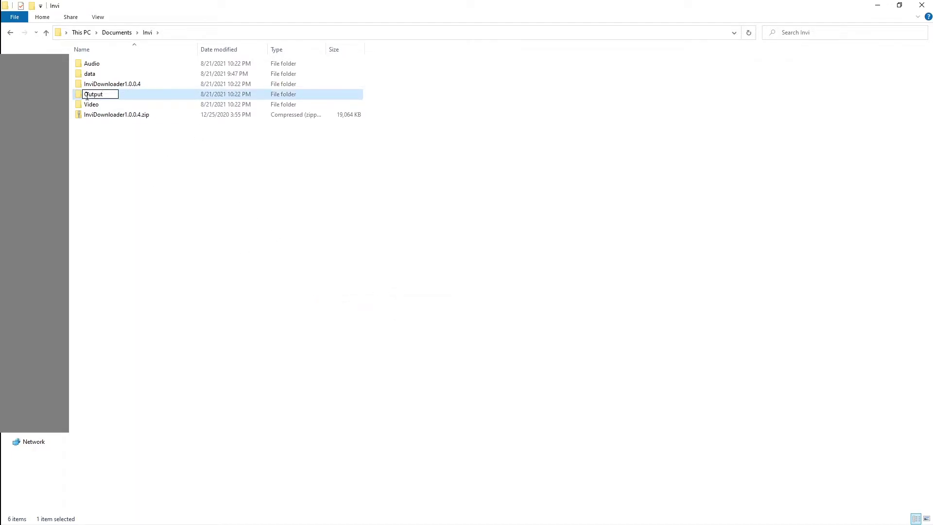
{"action": "type", "text": "ut"}
{"action": "key", "text": "Home"}
{"action": "type", "text": "0. 2"}
{"action": "left_click", "coordinate": [194, 127]}
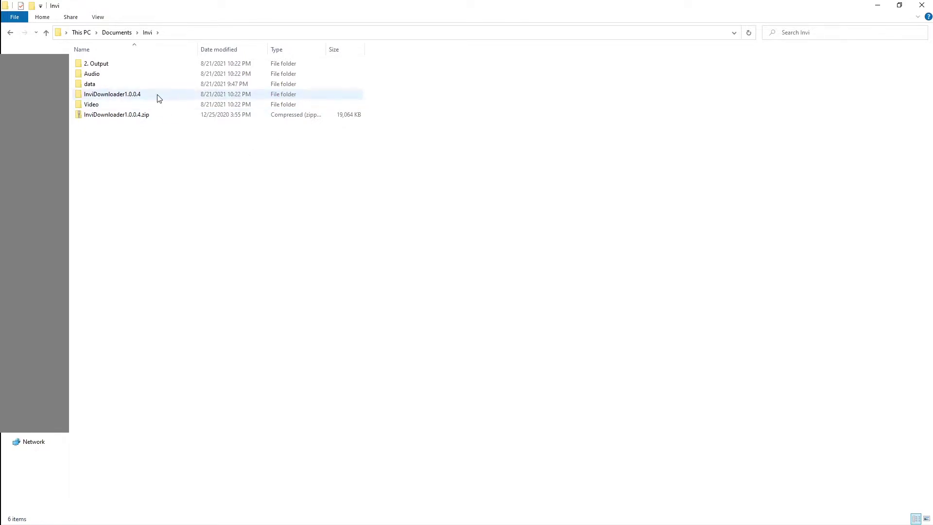
Rename Audio to '1. Audio' and Video to '0. Video'
{"action": "right_click", "coordinate": [111, 75]}
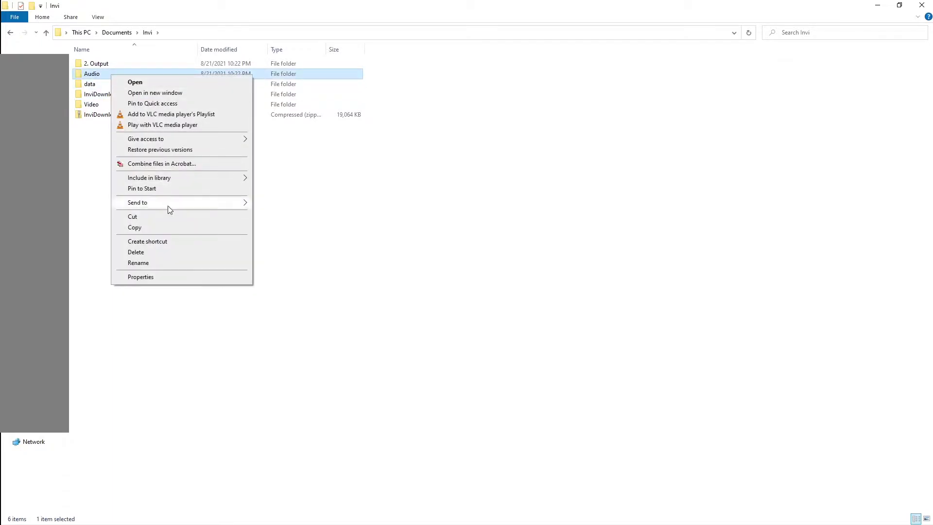
{"action": "left_click", "coordinate": [167, 263]}
{"action": "key", "text": "Home"}
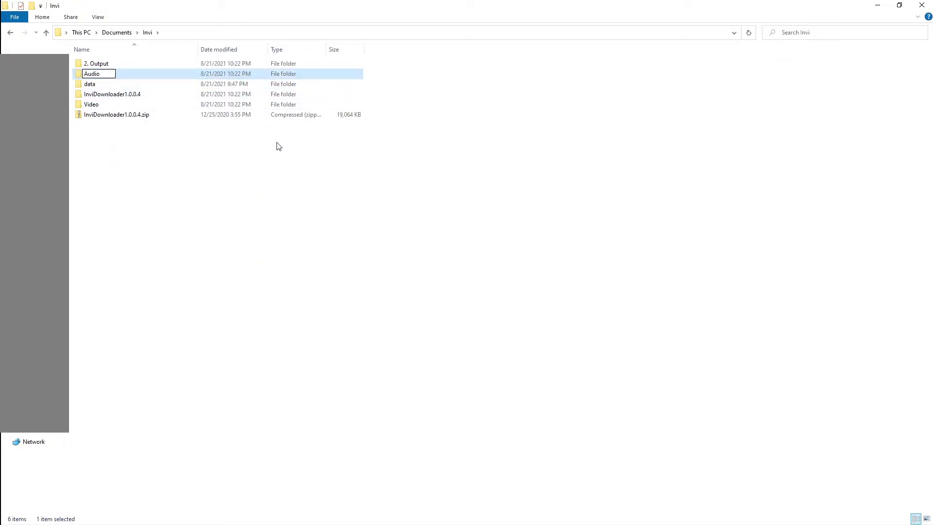
{"action": "type", "text": "1."}
{"action": "key", "text": "Return"}
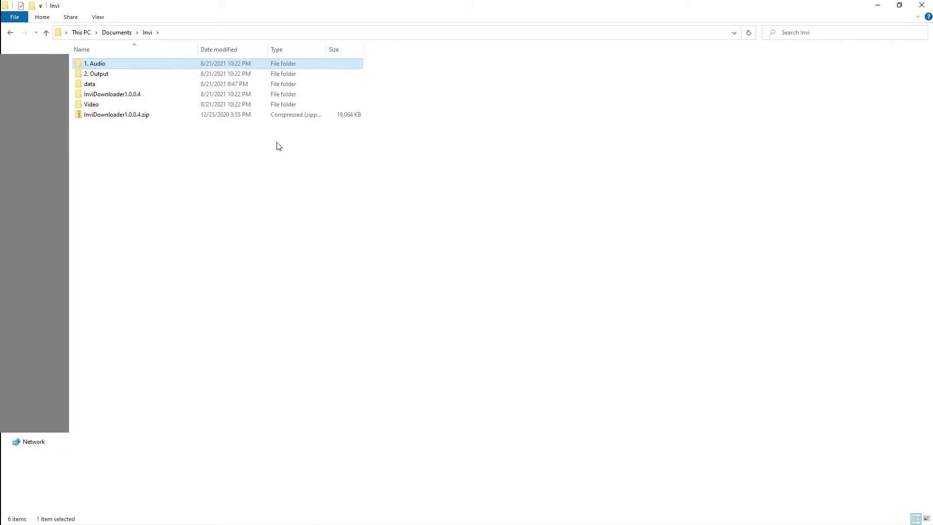
{"action": "right_click", "coordinate": [103, 104]}
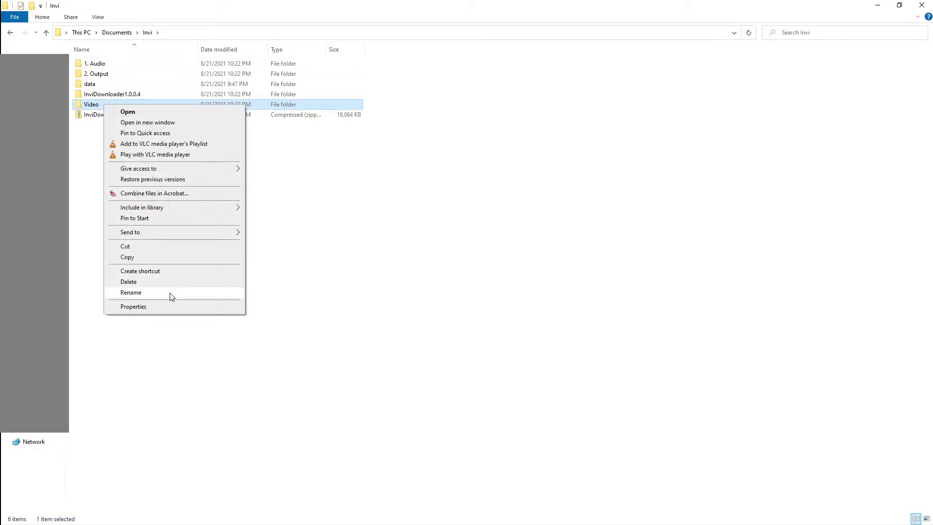
{"action": "left_click", "coordinate": [171, 292]}
{"action": "key", "text": "Home"}
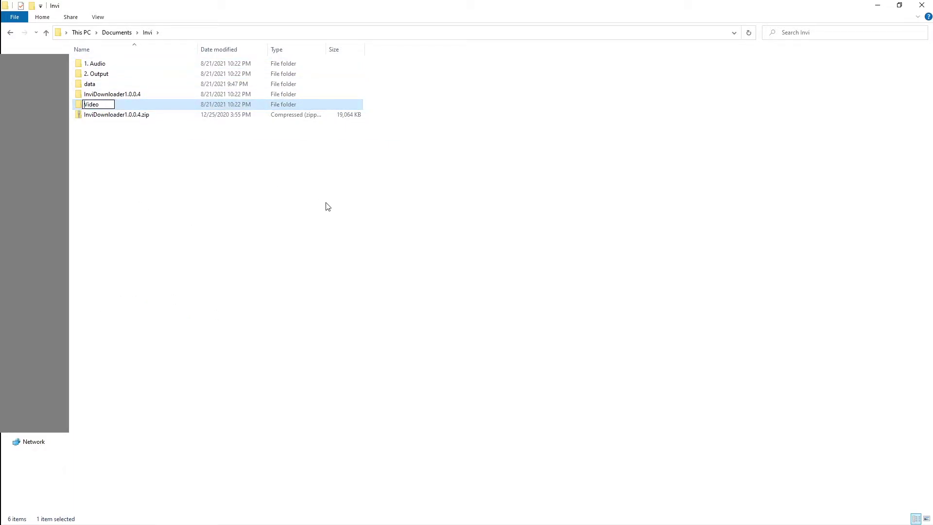
{"action": "type", "text": "0."}
{"action": "key", "text": "Return"}
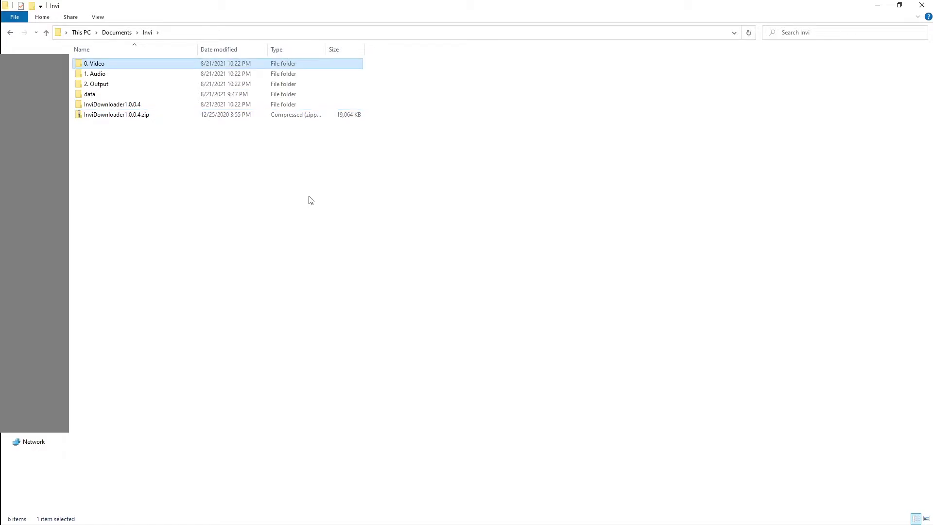
Check that the 0. Video, 1. Audio and 2. Output folders are empty
{"action": "double_click", "coordinate": [141, 64]}
{"action": "key", "text": "alt+Left"}
{"action": "double_click", "coordinate": [139, 74]}
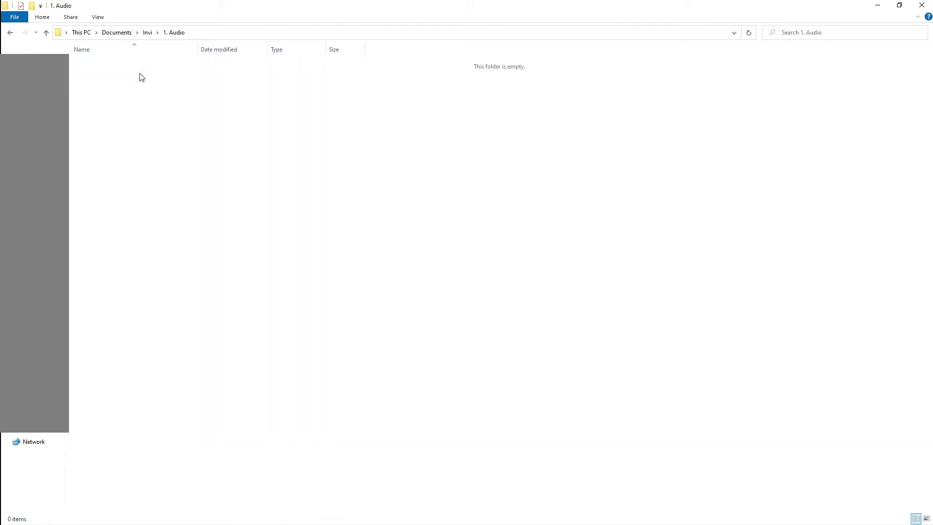
{"action": "key", "text": "alt+Left"}
{"action": "double_click", "coordinate": [139, 84]}
{"action": "key", "text": "alt+Left"}
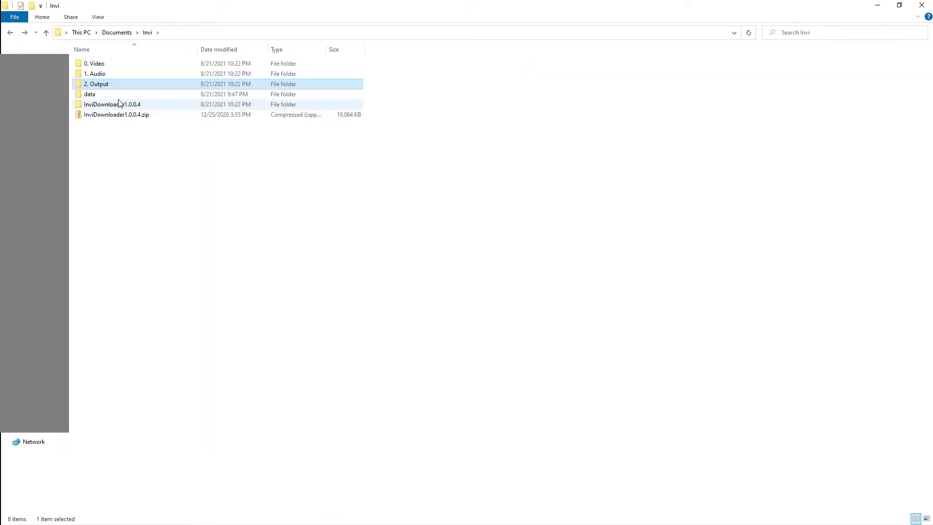
In the data folder, select init-audio and seg-audio-1 through seg-audio-486
{"action": "double_click", "coordinate": [119, 95]}
{"action": "left_click", "coordinate": [119, 95]}
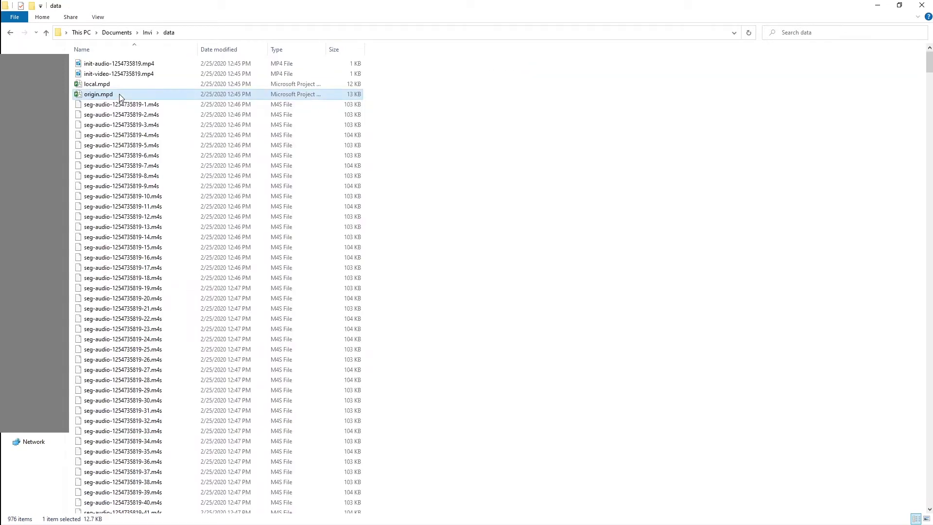
{"action": "key", "text": "Down"}
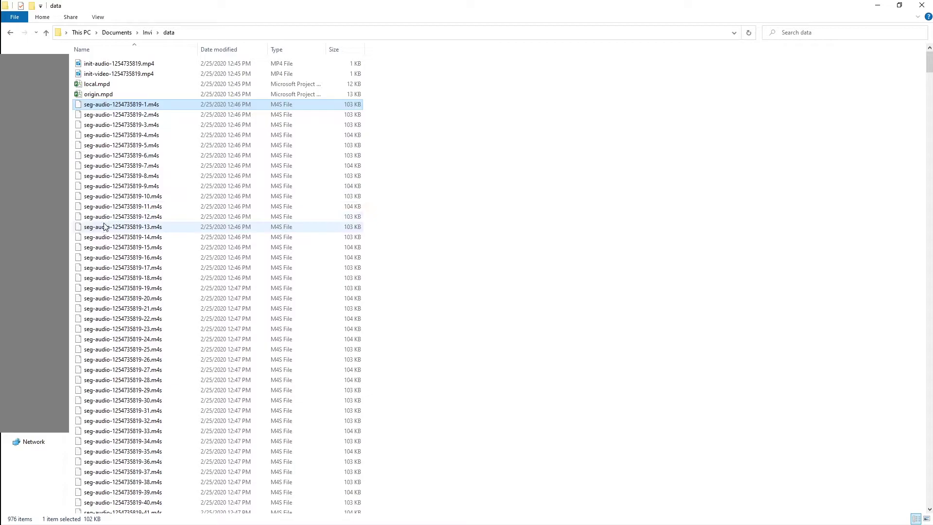
{"action": "scroll", "coordinate": [105, 227], "scroll_direction": "down", "scroll_amount": 20}
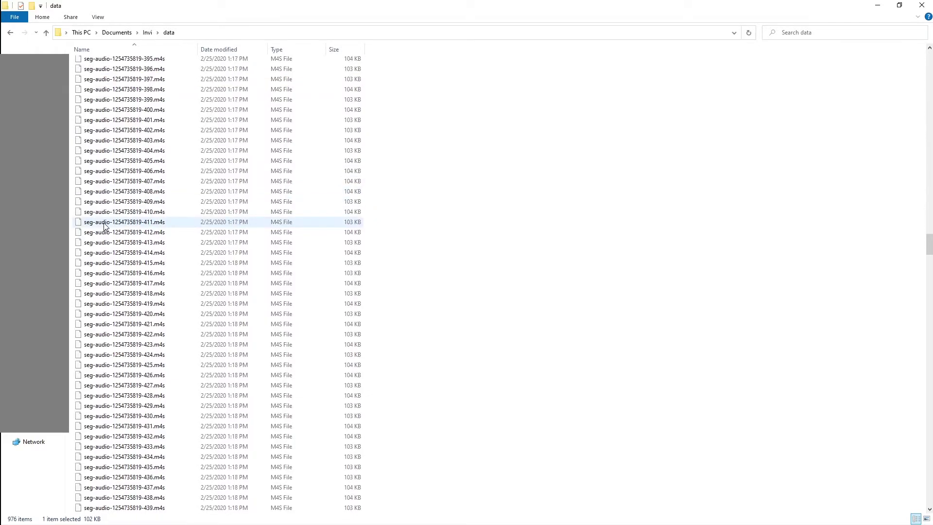
{"action": "scroll", "coordinate": [104, 225], "scroll_direction": "down", "scroll_amount": 20}
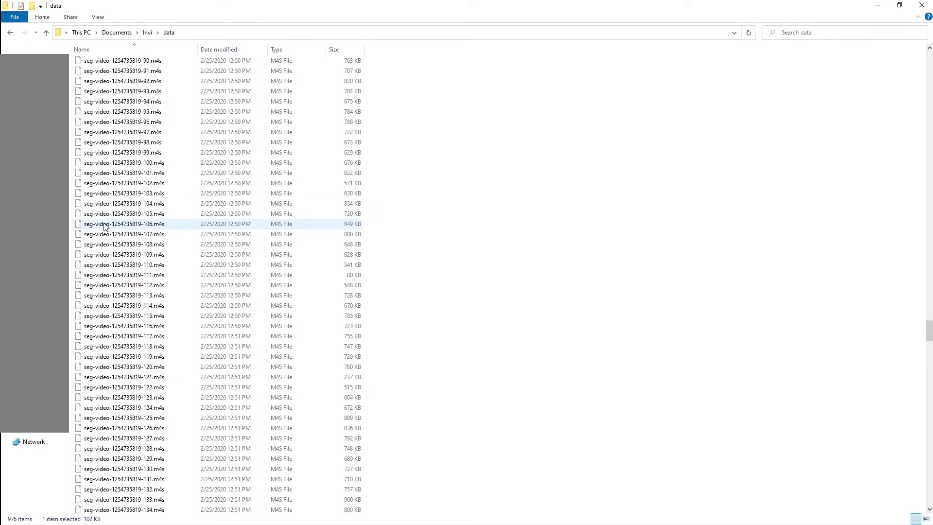
{"action": "scroll", "coordinate": [104, 225], "scroll_direction": "up", "scroll_amount": 20}
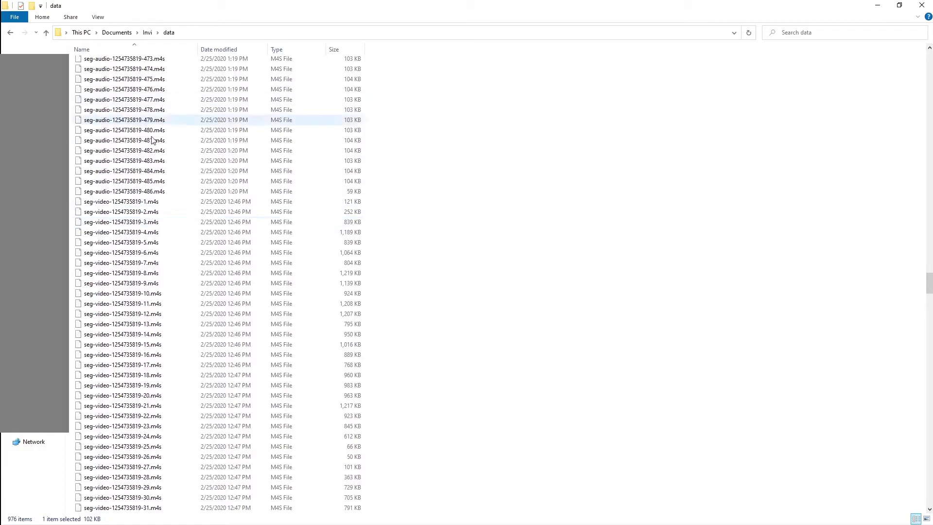
{"action": "left_click", "coordinate": [195, 191], "text": "shift"}
{"action": "scroll", "coordinate": [217, 213], "scroll_direction": "up", "scroll_amount": 20}
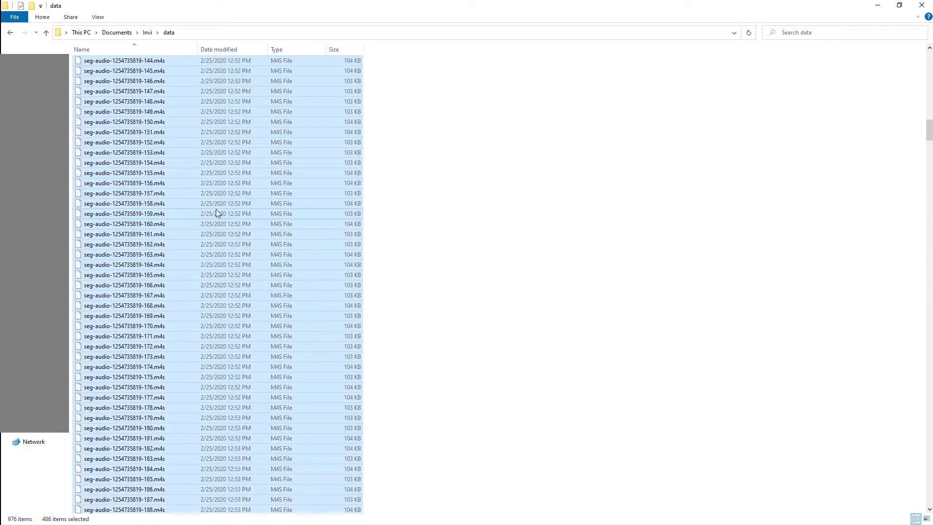
{"action": "scroll", "coordinate": [217, 212], "scroll_direction": "up", "scroll_amount": 20}
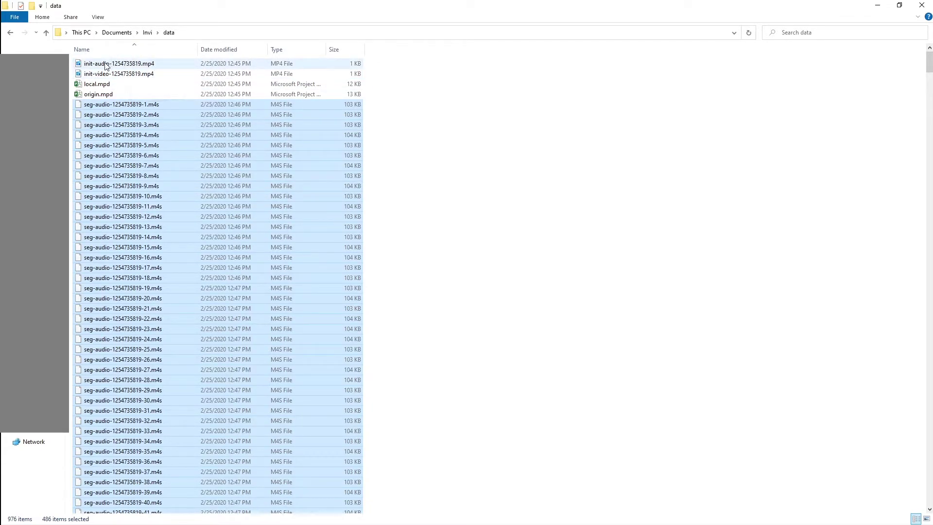
Paste the 487 audio files into the empty 1. Audio folder
{"action": "left_click", "coordinate": [147, 32]}
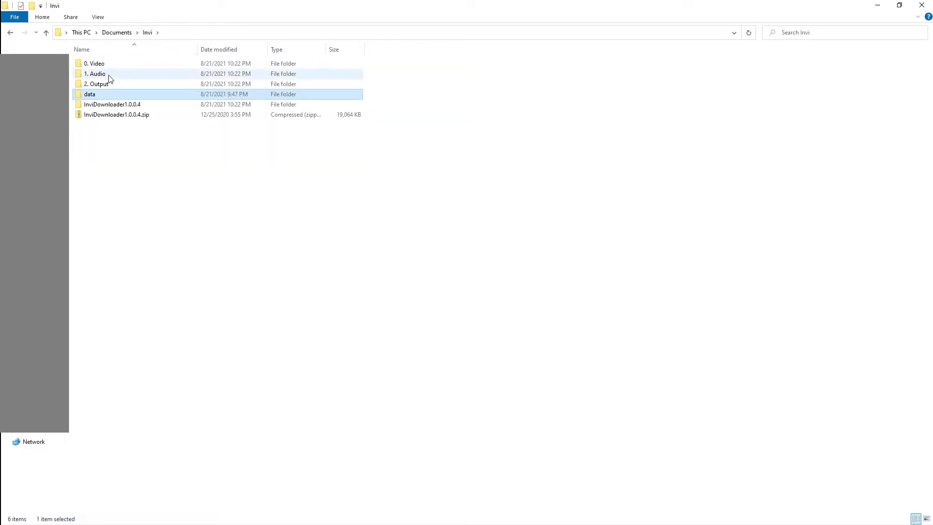
{"action": "double_click", "coordinate": [109, 77]}
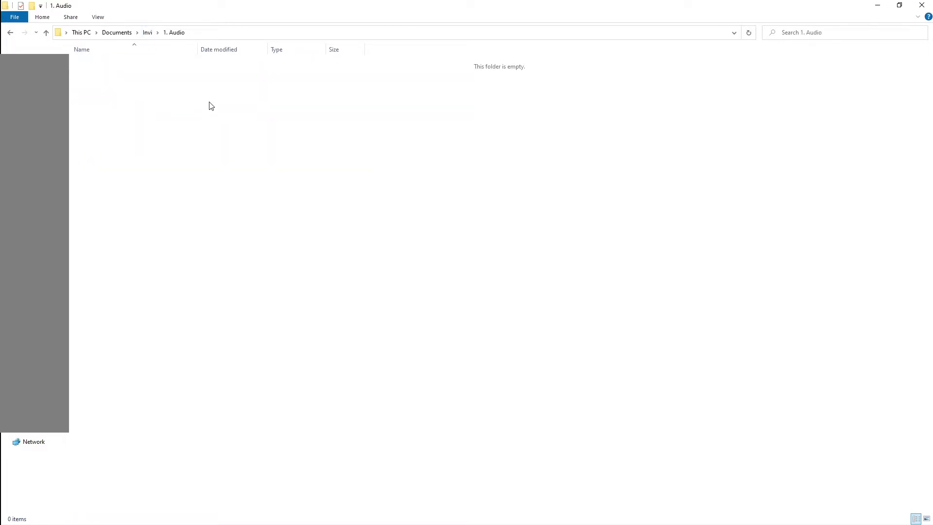
{"action": "key", "text": "ctrl+v"}
{"action": "left_click", "coordinate": [442, 119]}
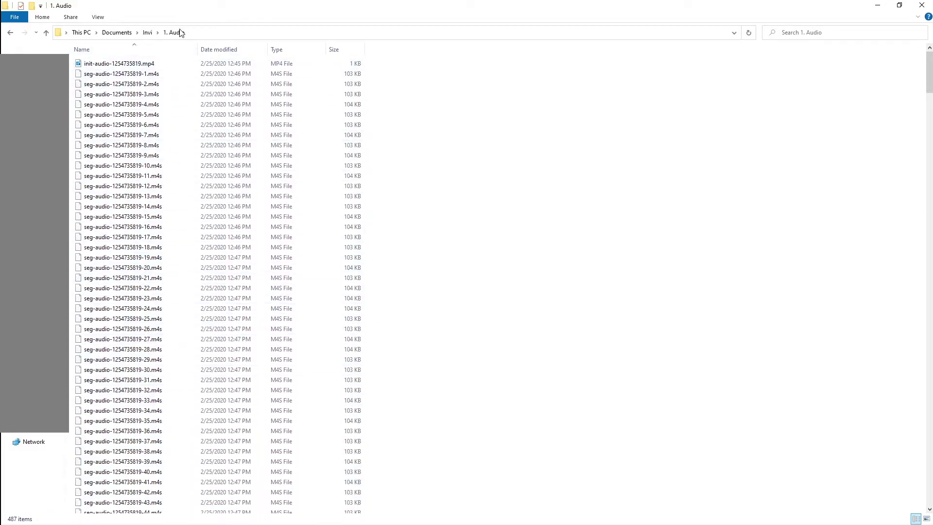
{"action": "left_click", "coordinate": [147, 32]}
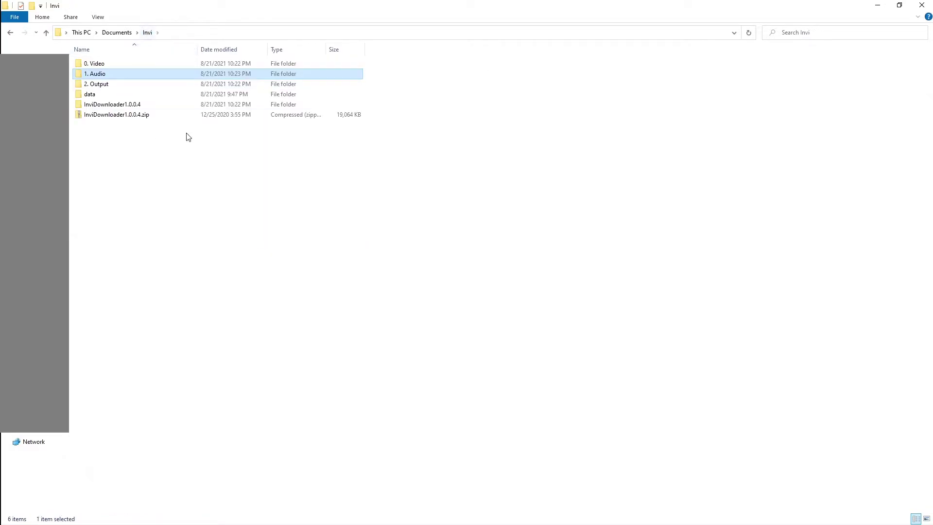
{"action": "left_click", "coordinate": [127, 83]}
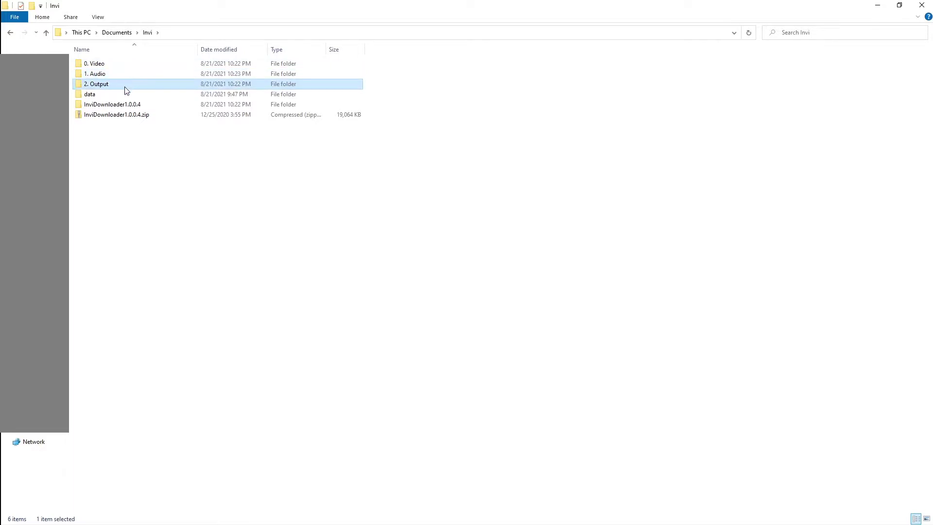
{"action": "double_click", "coordinate": [124, 94]}
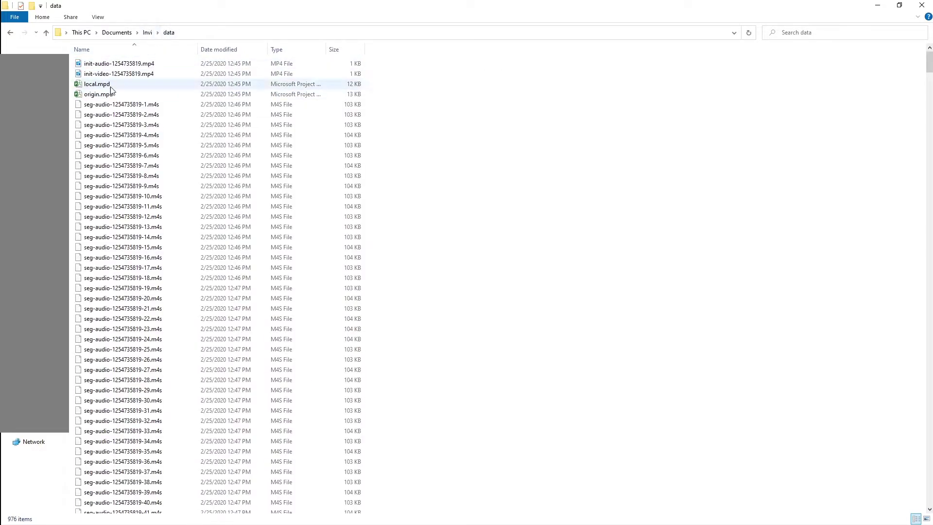
{"action": "left_click", "coordinate": [193, 76]}
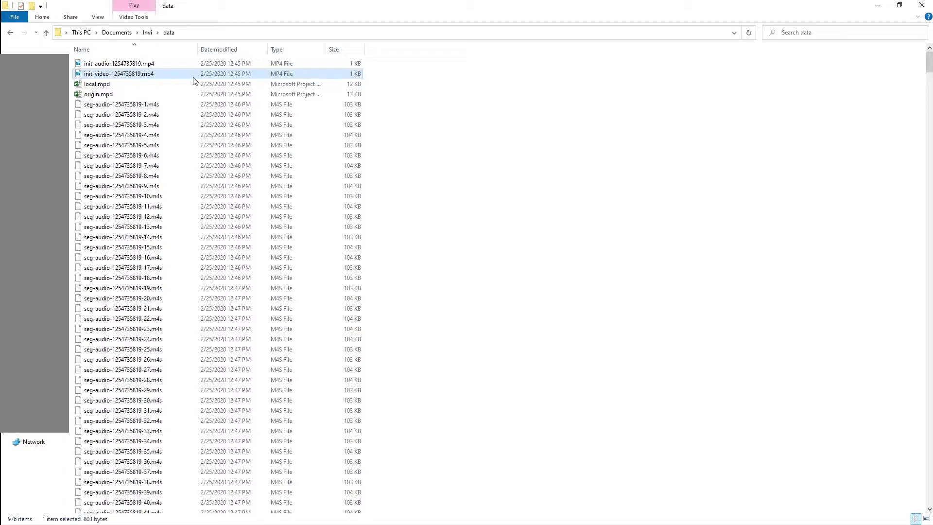
{"action": "left_click_drag", "start_coordinate": [929, 63], "coordinate": [910, 508]}
{"action": "left_click", "coordinate": [164, 298], "text": "ctrl"}
{"action": "left_click", "coordinate": [292, 507], "text": "shift"}
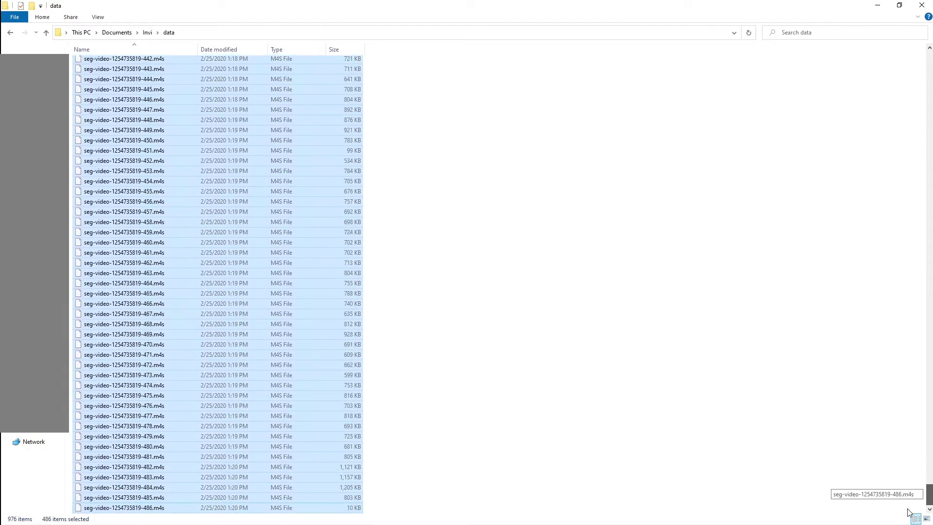
{"action": "left_click_drag", "start_coordinate": [844, 105], "coordinate": [922, 53]}
{"action": "left_click", "coordinate": [147, 75], "text": "ctrl"}
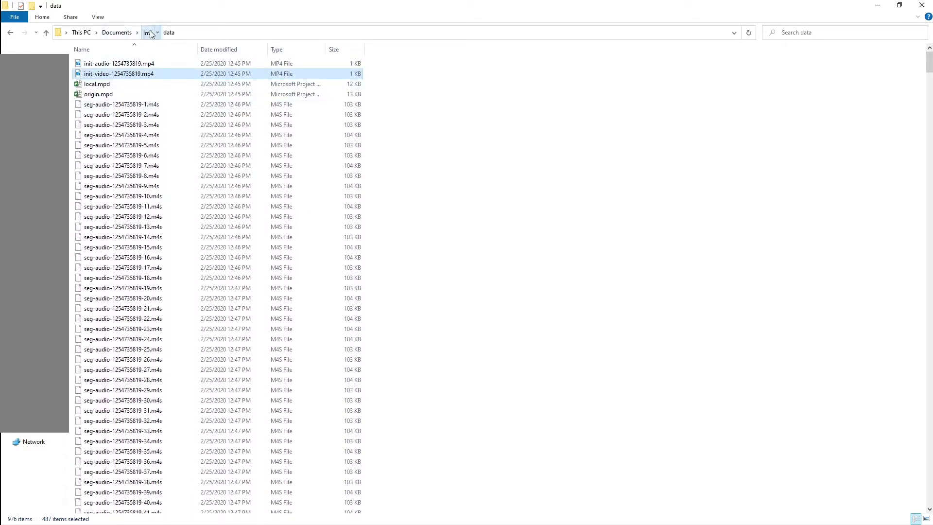
{"action": "left_click", "coordinate": [150, 32]}
{"action": "double_click", "coordinate": [110, 67]}
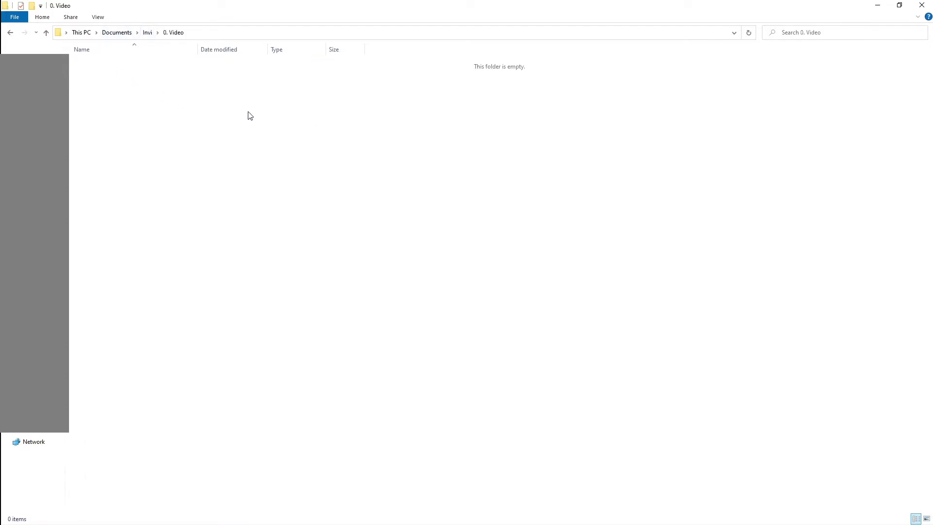
{"action": "key", "text": "ctrl+v"}
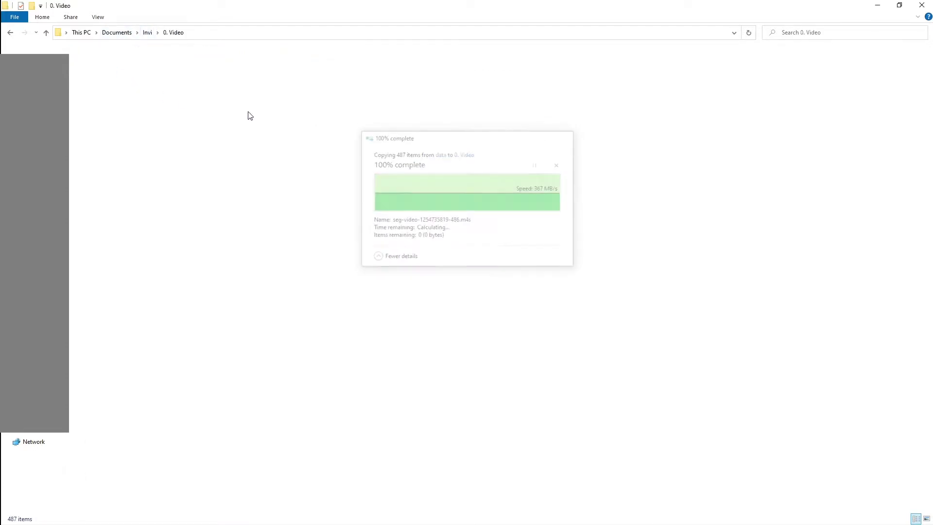
{"action": "left_click", "coordinate": [569, 147]}
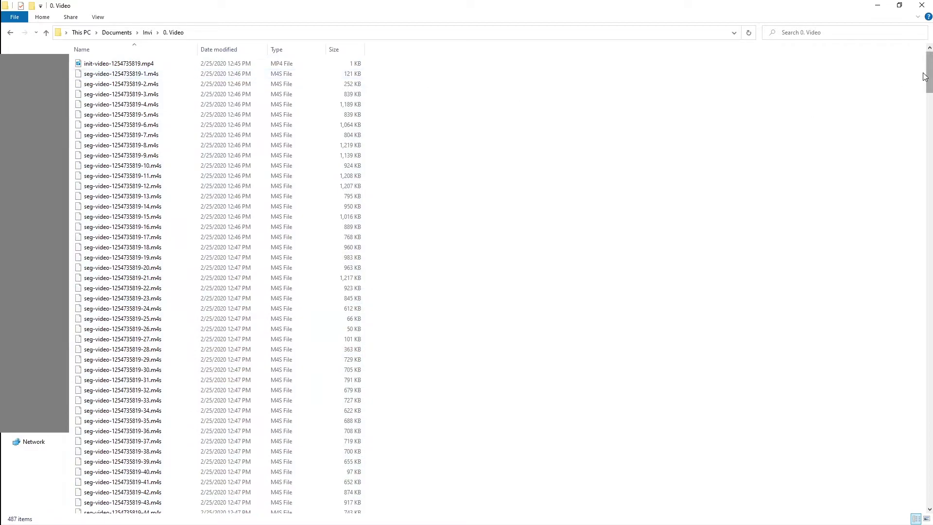
{"action": "left_click_drag", "start_coordinate": [928, 73], "coordinate": [917, 50]}
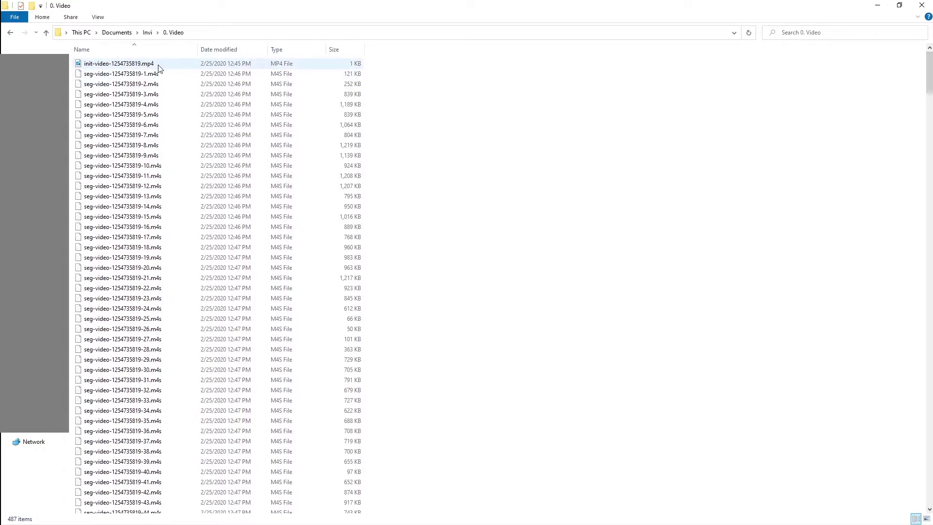
Compare the sizes of the init-video file and the first video segment files
{"action": "left_click", "coordinate": [144, 66]}
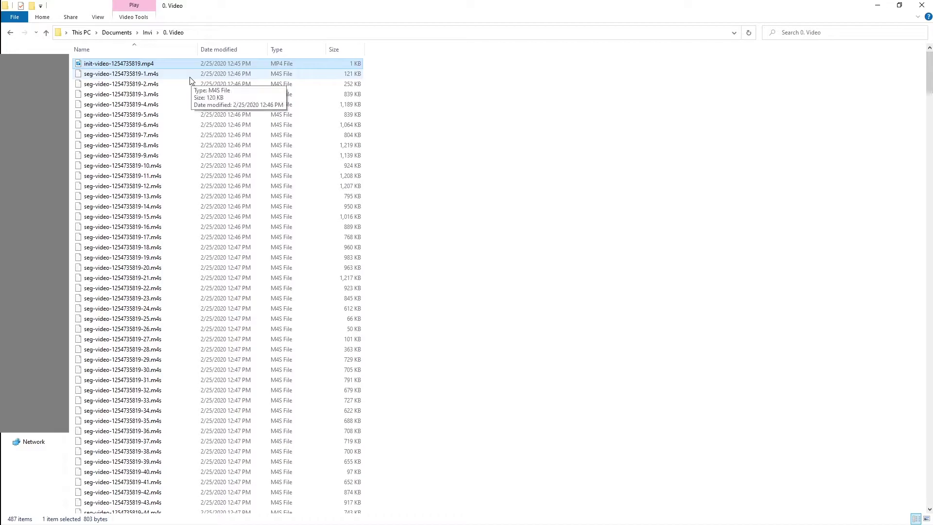
{"action": "left_click", "coordinate": [181, 94]}
{"action": "left_click", "coordinate": [183, 126]}
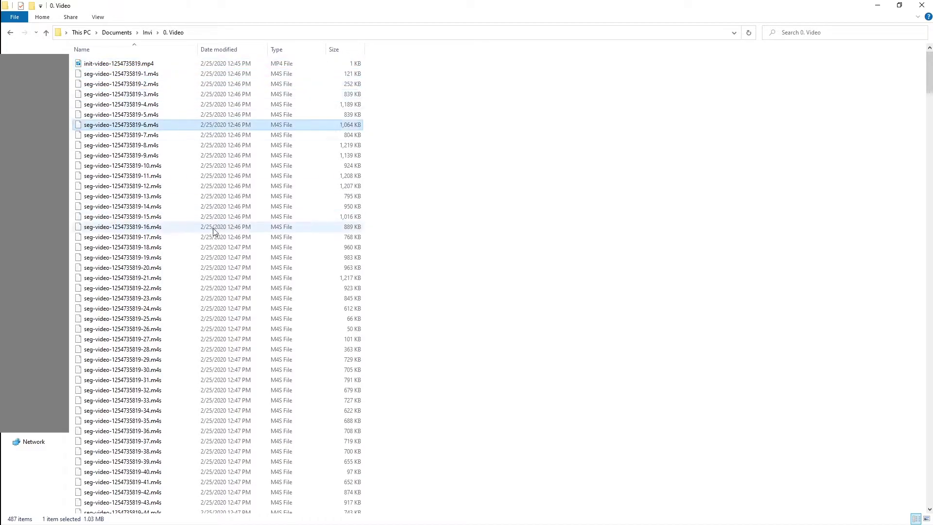
{"action": "left_click", "coordinate": [146, 74]}
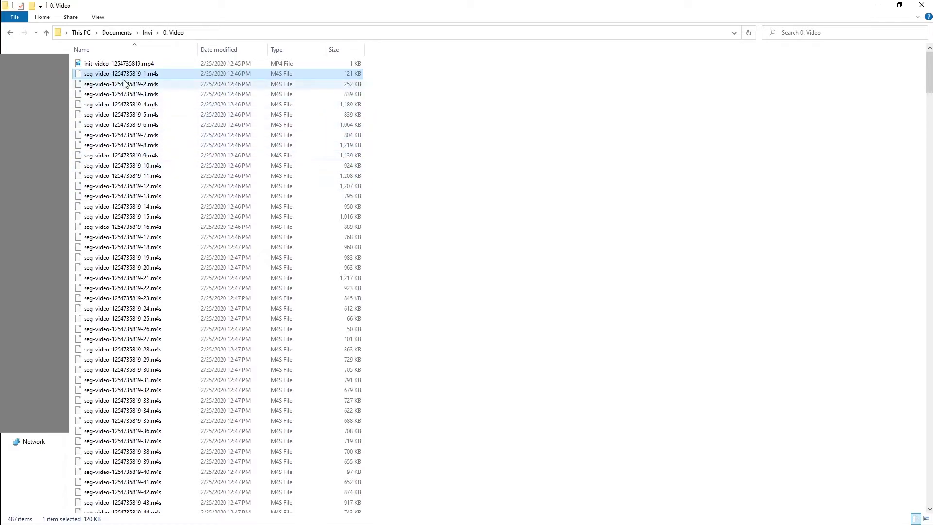
{"action": "left_click", "coordinate": [130, 64]}
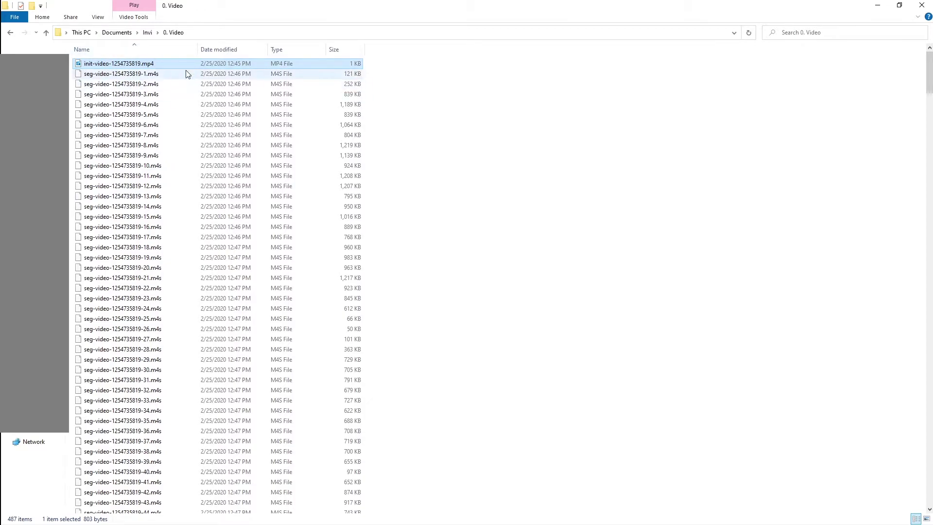
Copy seg-video-1's name and paste it as the init-video file's new name
{"action": "left_click", "coordinate": [148, 79]}
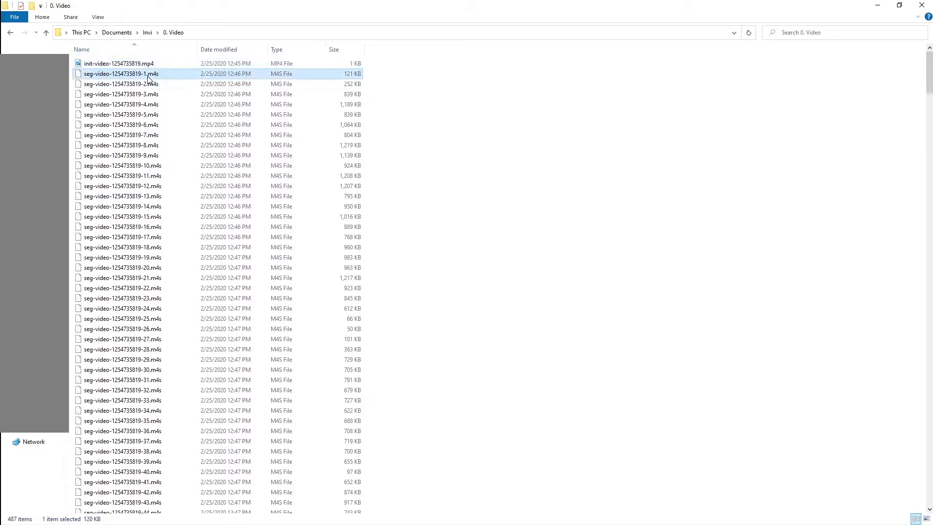
{"action": "right_click", "coordinate": [149, 79]}
{"action": "left_click", "coordinate": [174, 214]}
{"action": "key", "text": "ctrl+c"}
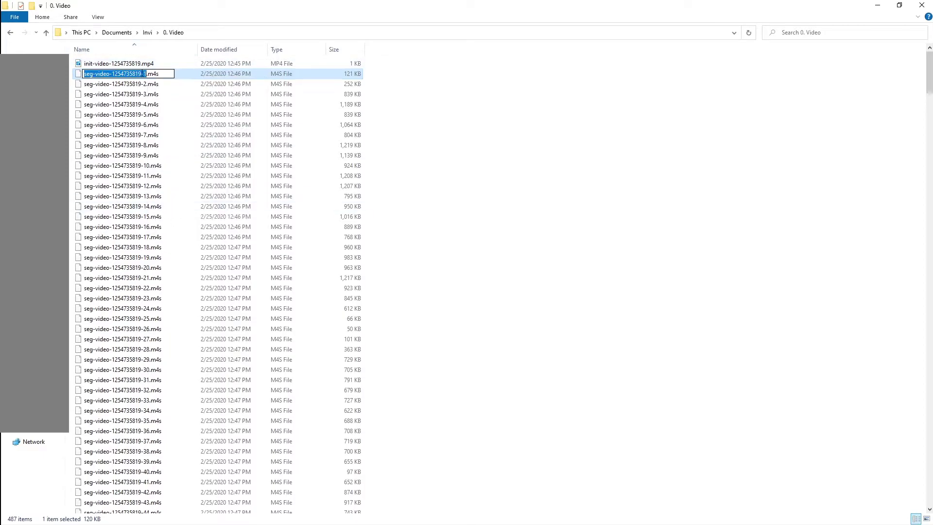
{"action": "left_click", "coordinate": [369, 117]}
{"action": "left_click", "coordinate": [90, 64]}
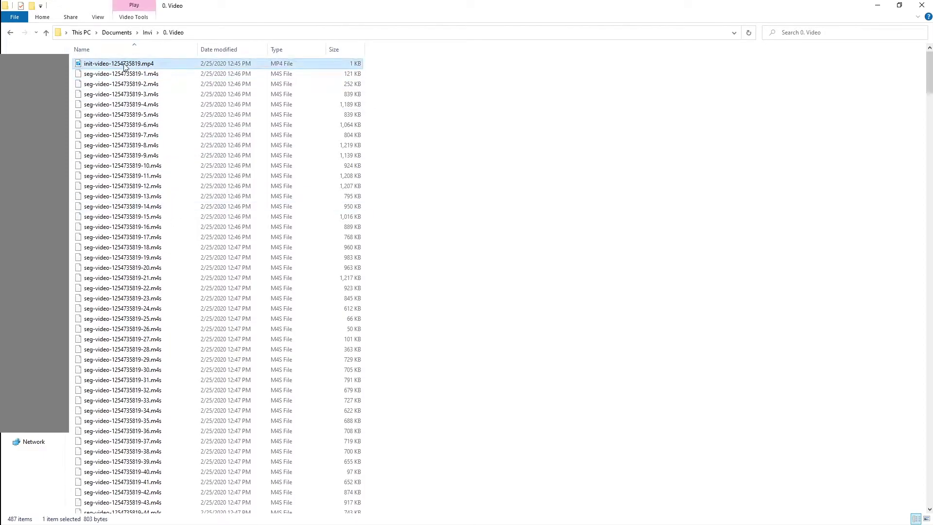
{"action": "right_click", "coordinate": [123, 64]}
{"action": "left_click", "coordinate": [177, 223]}
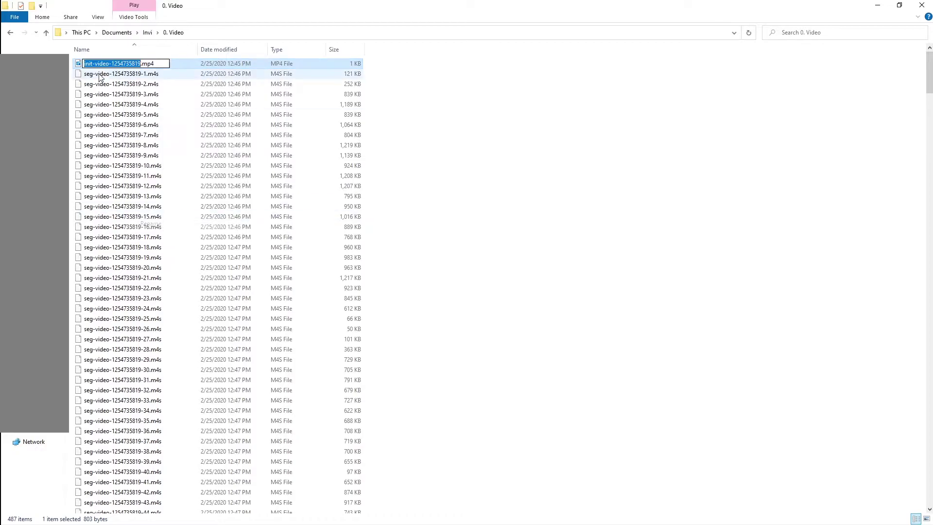
{"action": "key", "text": "ctrl+v"}
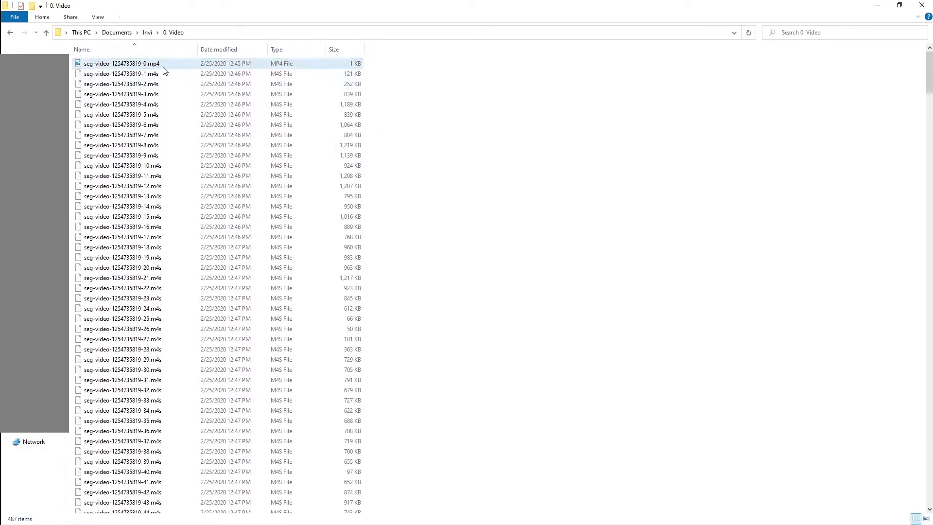
{"action": "left_click", "coordinate": [148, 33]}
{"action": "double_click", "coordinate": [122, 74]}
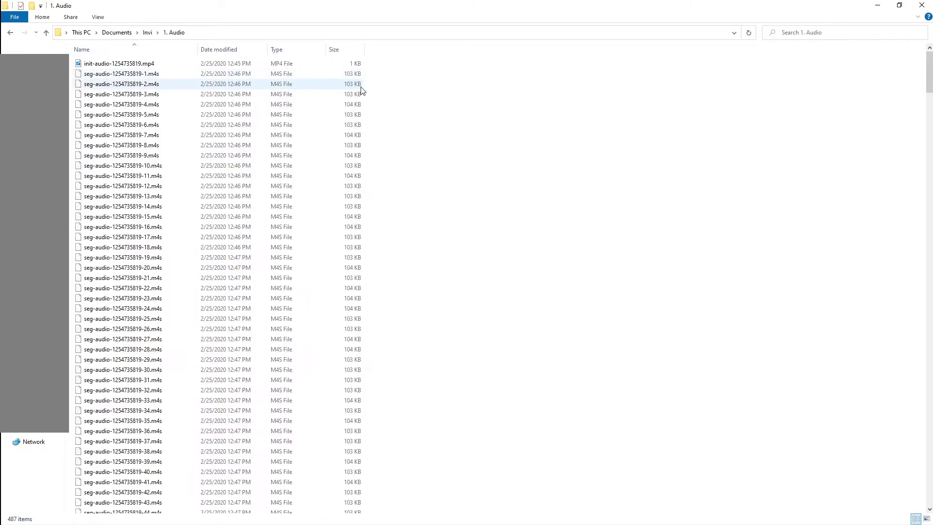
{"action": "left_click", "coordinate": [179, 70]}
{"action": "left_click", "coordinate": [156, 74]}
{"action": "right_click", "coordinate": [156, 74]}
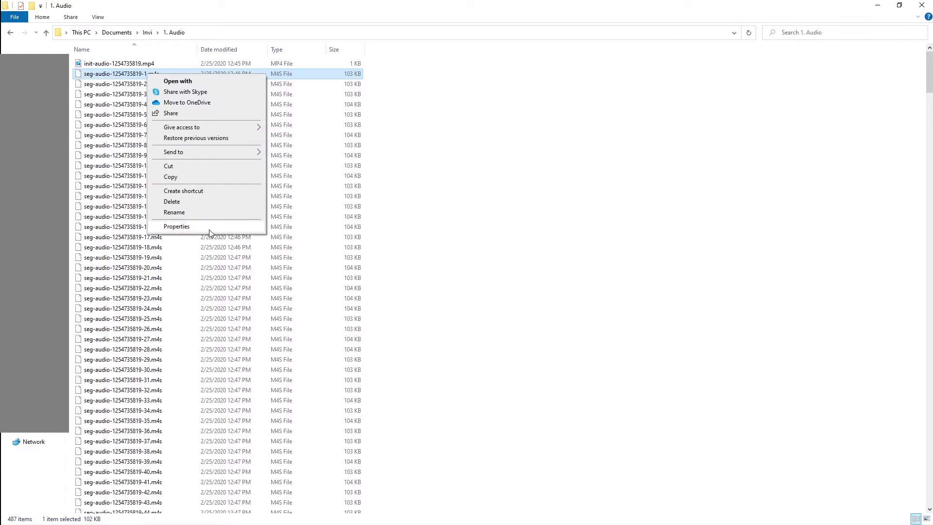
{"action": "left_click", "coordinate": [213, 212]}
{"action": "key", "text": "ctrl+c"}
{"action": "left_click", "coordinate": [476, 148]}
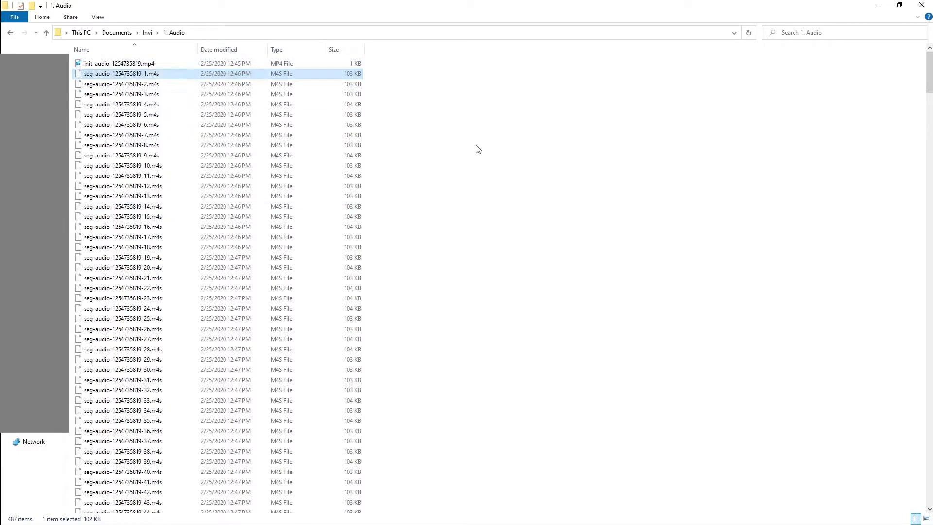
{"action": "right_click", "coordinate": [192, 69]}
{"action": "left_click", "coordinate": [246, 230]}
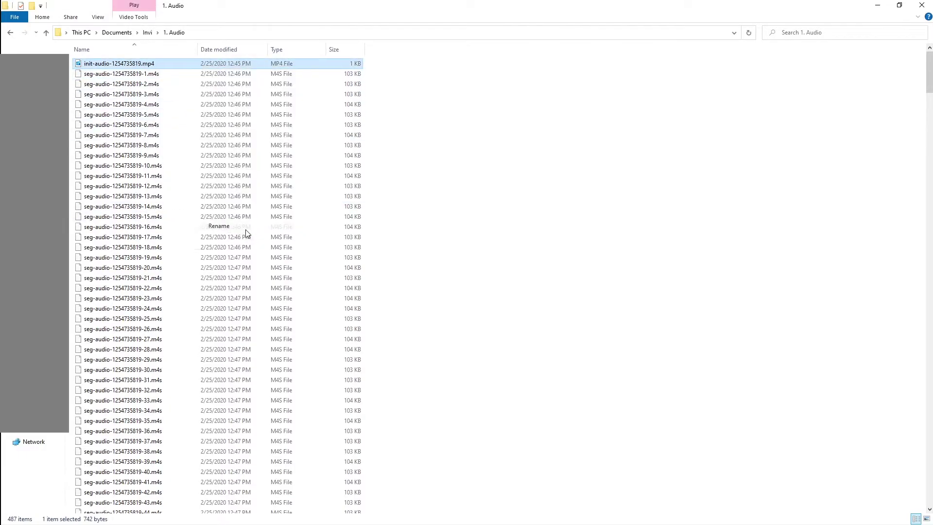
{"action": "key", "text": "ctrl+v"}
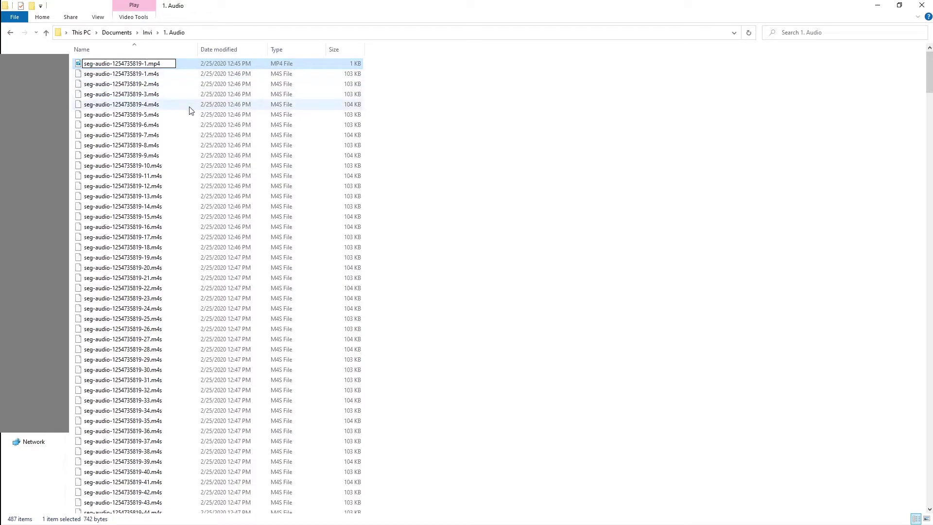
{"action": "left_click", "coordinate": [423, 129]}
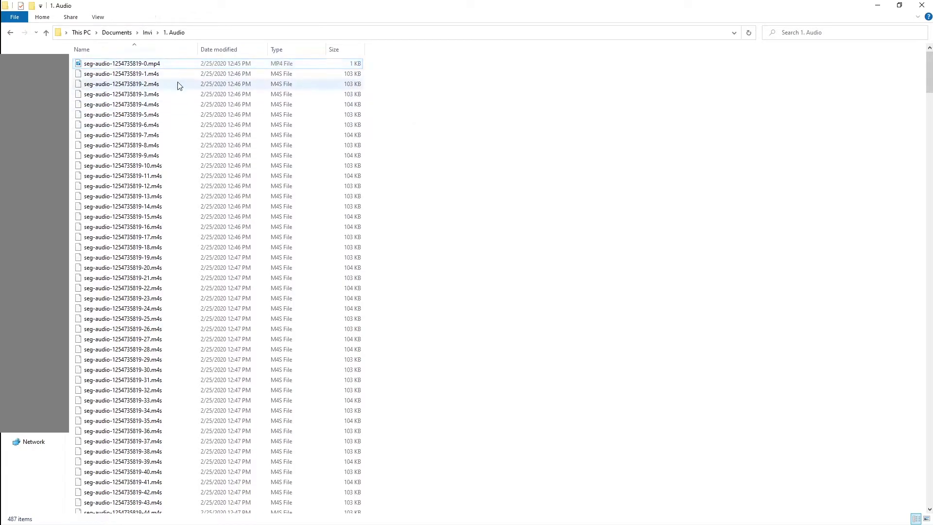
Keep the audio files sorted ascending by name, return to Invi, and restore the Explorer window size
{"action": "left_click", "coordinate": [162, 51]}
{"action": "left_click", "coordinate": [163, 51]}
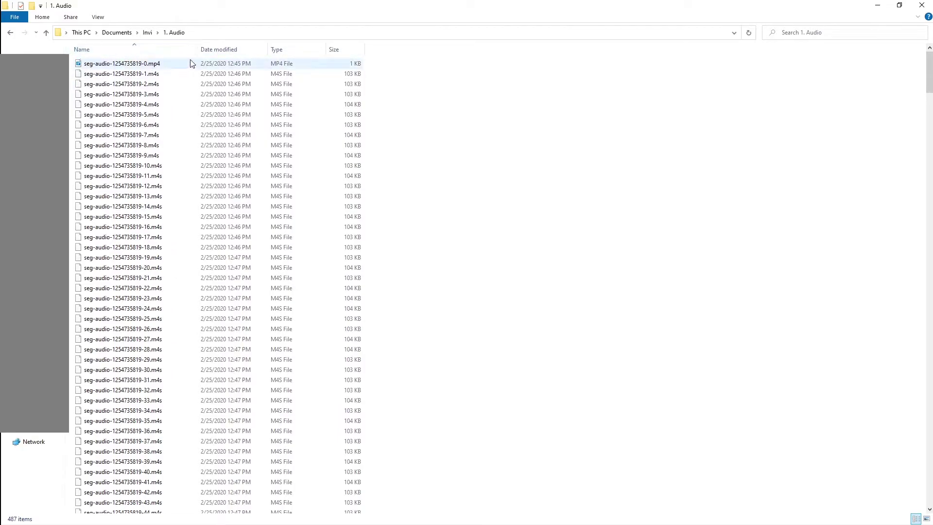
{"action": "left_click", "coordinate": [147, 32]}
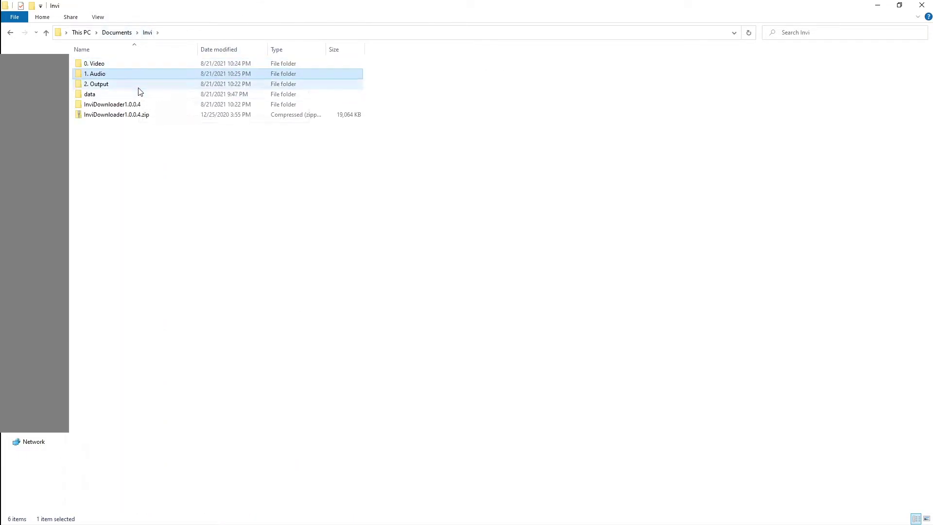
{"action": "double_click", "coordinate": [236, 6]}
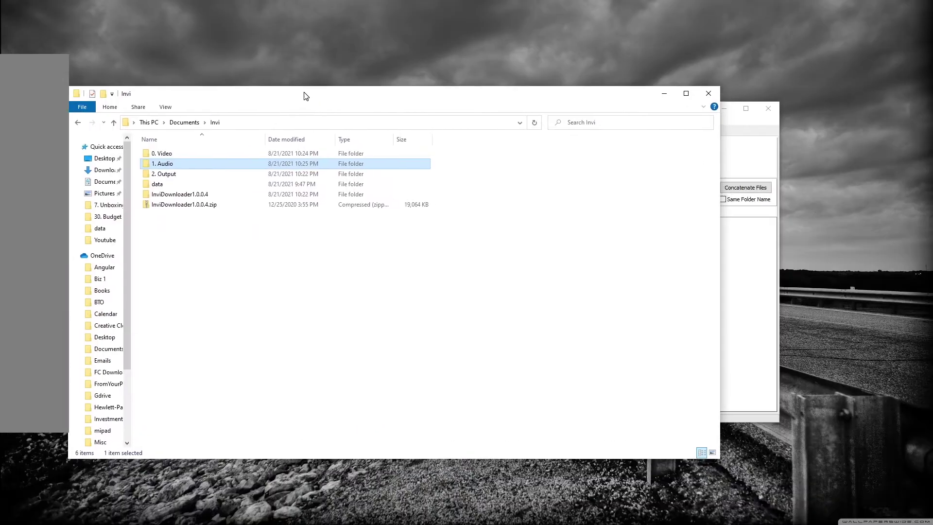
Bring InviDownloader to the front, maximize it, and show the file processing page
{"action": "left_click", "coordinate": [774, 159]}
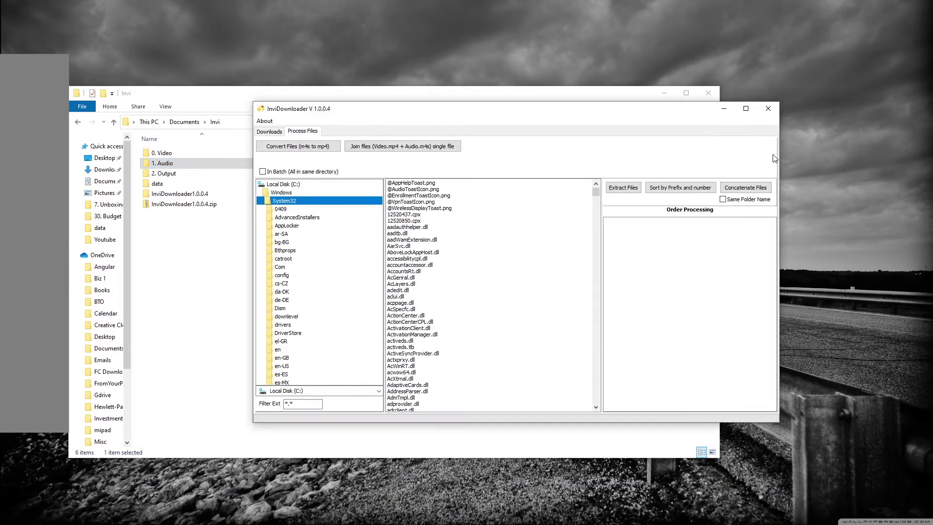
{"action": "left_click", "coordinate": [747, 110]}
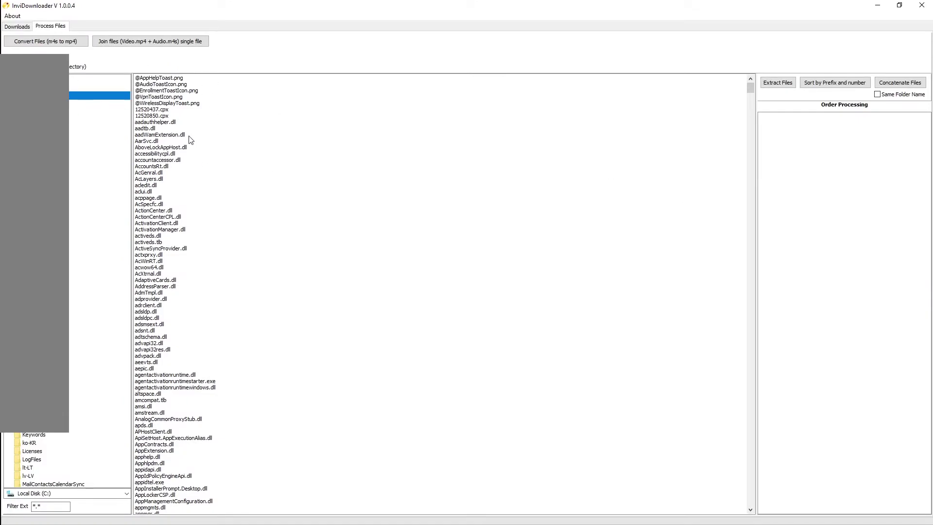
{"action": "left_click", "coordinate": [19, 27]}
{"action": "left_click", "coordinate": [54, 28]}
Step down the folder tree until the Invi folder's files are listed
{"action": "left_click", "coordinate": [100, 78]}
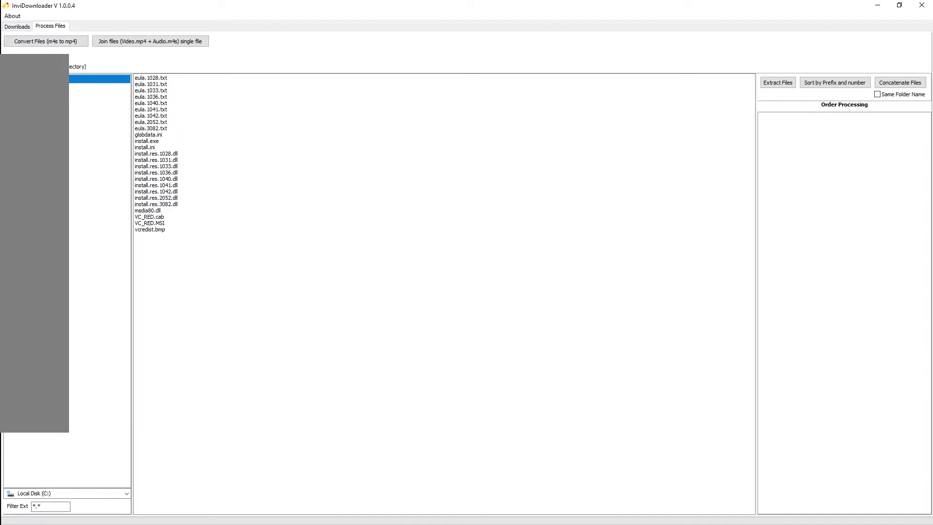
{"action": "left_click", "coordinate": [100, 87]}
{"action": "left_click", "coordinate": [100, 96]}
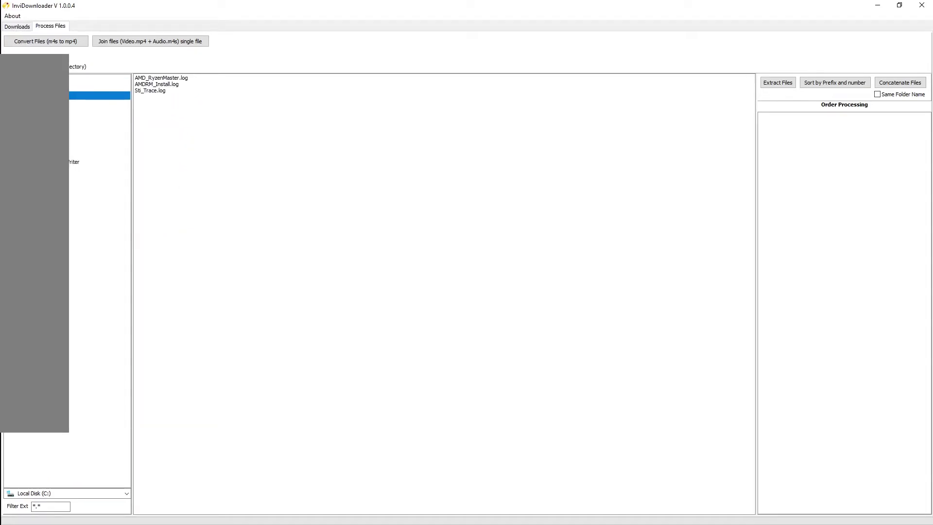
{"action": "left_click", "coordinate": [99, 104]}
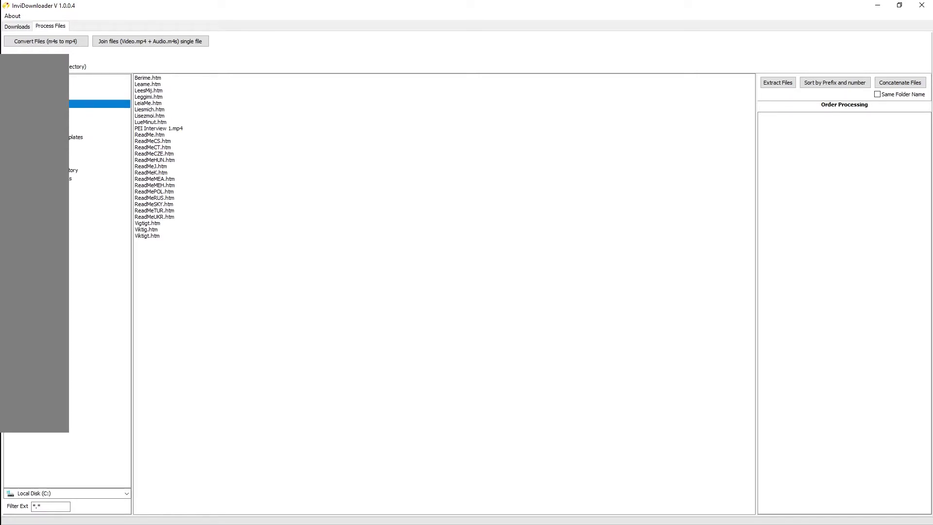
{"action": "left_click", "coordinate": [100, 112]}
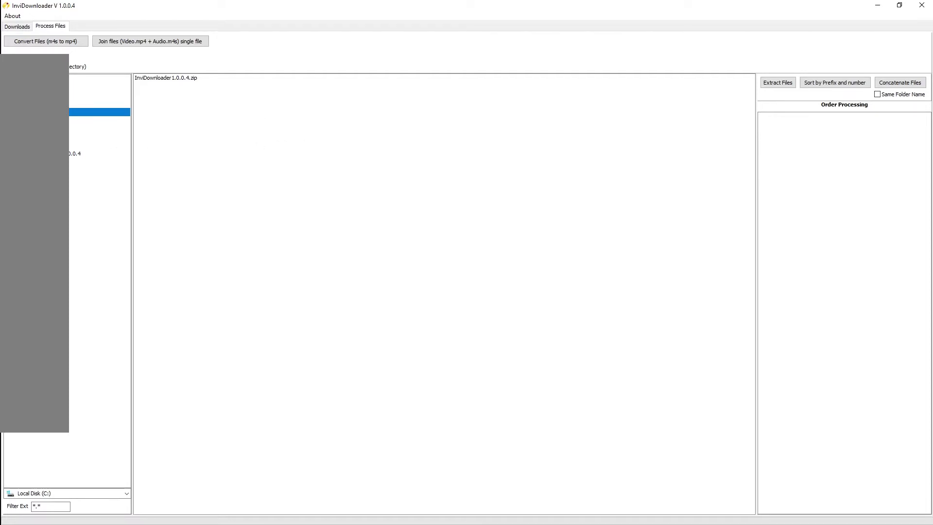
{"action": "left_click", "coordinate": [100, 120]}
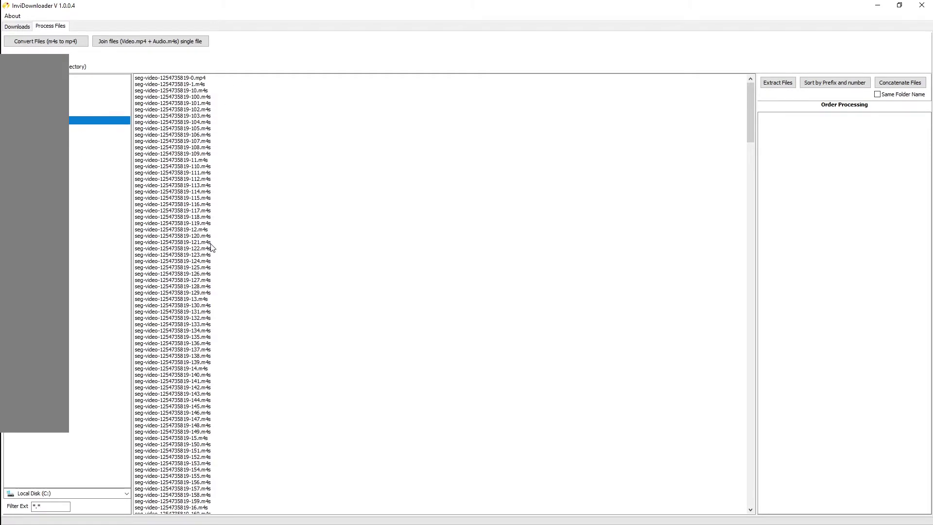
{"action": "left_click", "coordinate": [175, 78]}
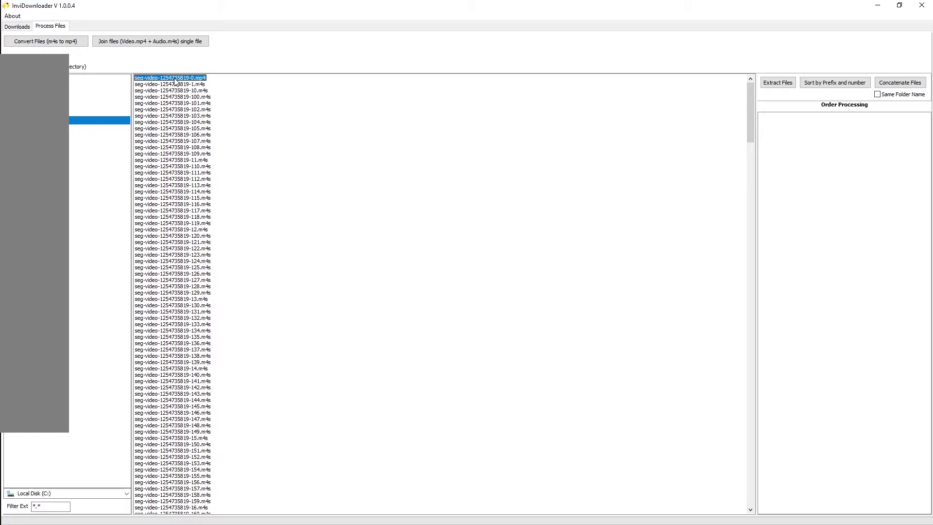
{"action": "left_click", "coordinate": [779, 83]}
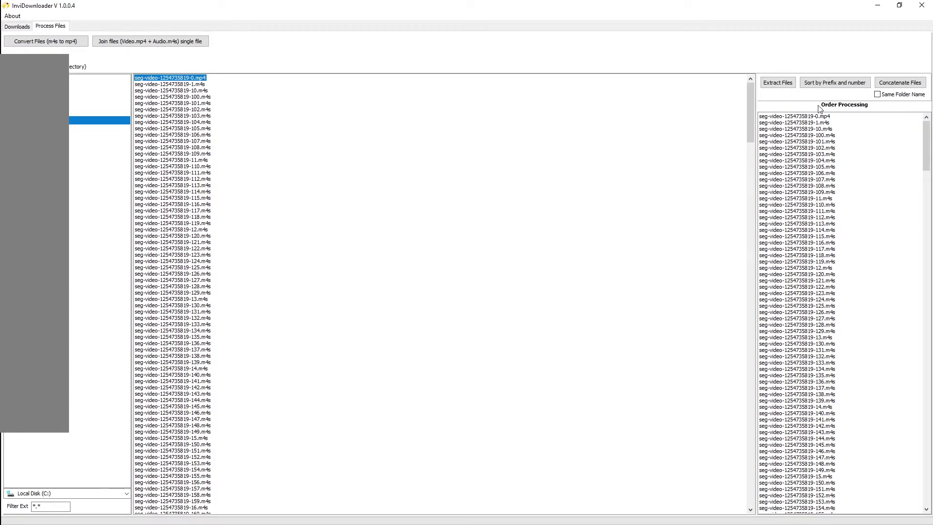
{"action": "left_click", "coordinate": [822, 86]}
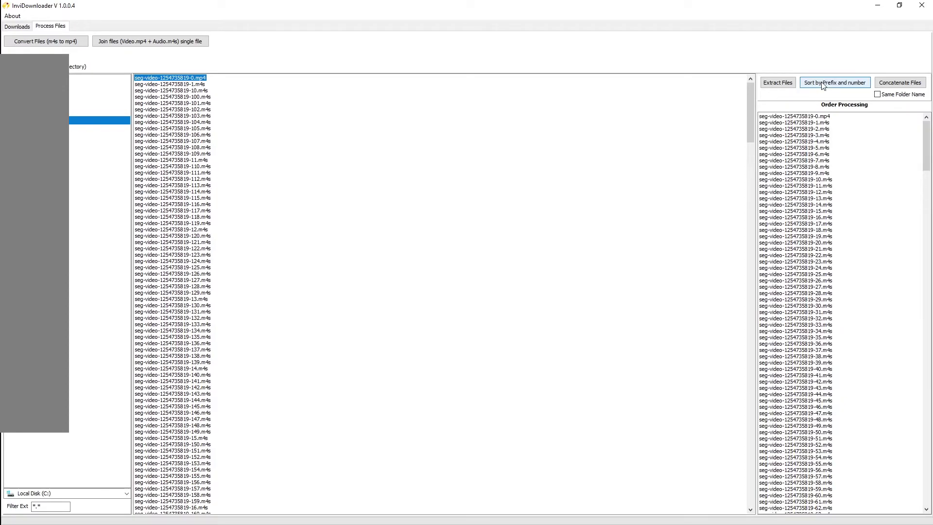
{"action": "left_click", "coordinate": [825, 117]}
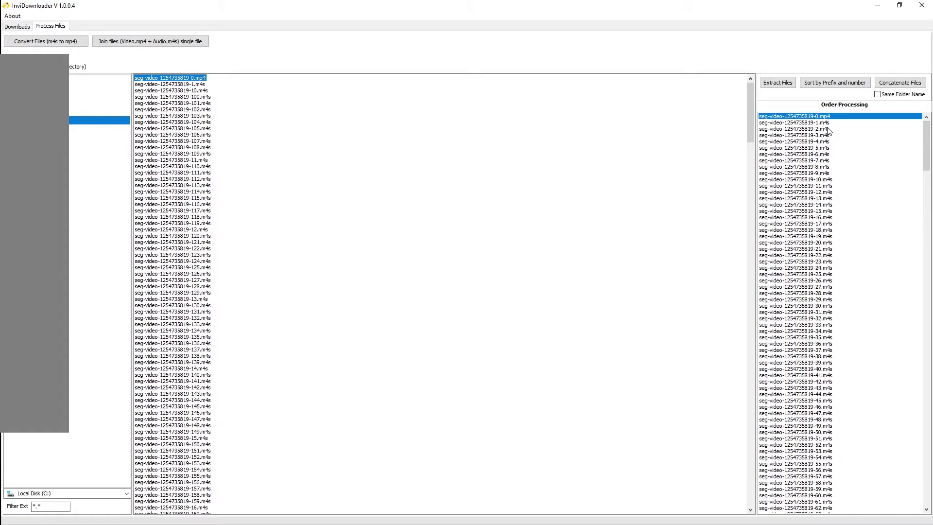
Concatenate the ordered video segments and save the result as 'Video' in Invi > 2. Output
{"action": "left_click", "coordinate": [915, 85]}
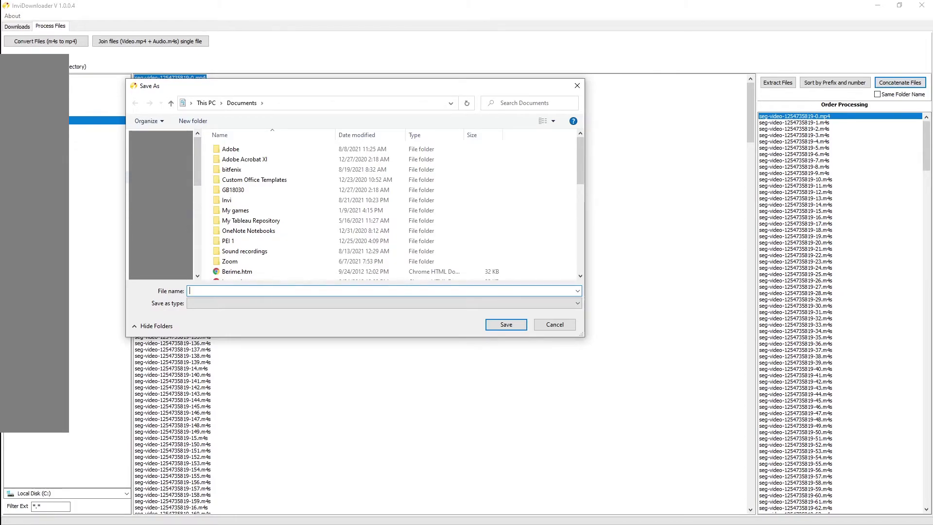
{"action": "double_click", "coordinate": [270, 201]}
{"action": "double_click", "coordinate": [258, 176]}
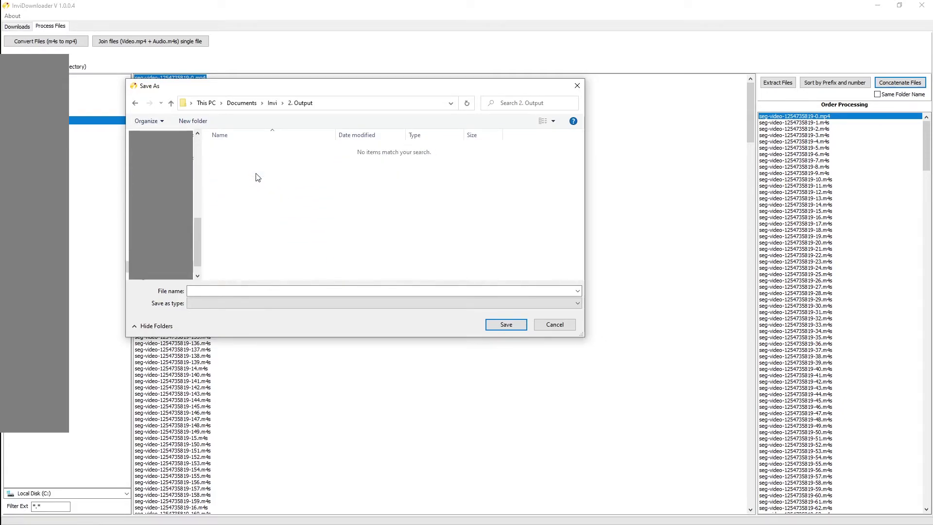
{"action": "left_click", "coordinate": [264, 289]}
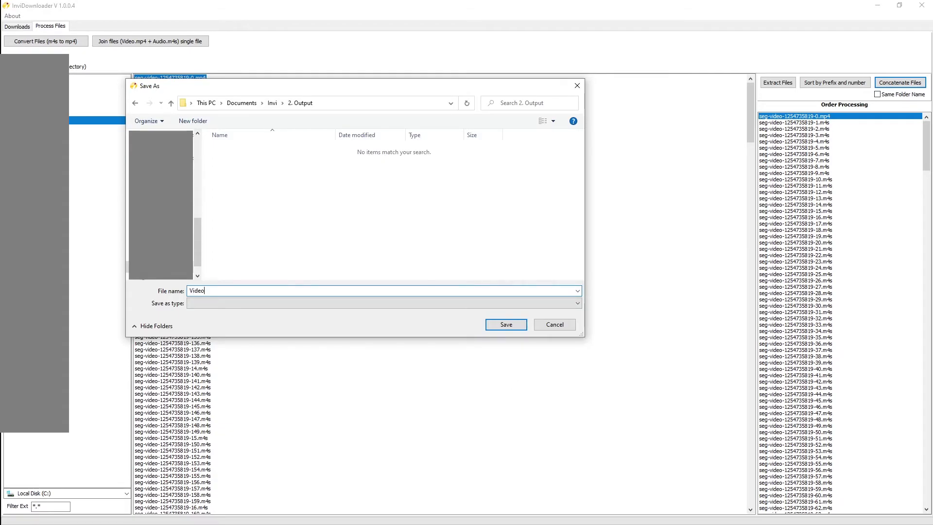
{"action": "key", "text": "Return"}
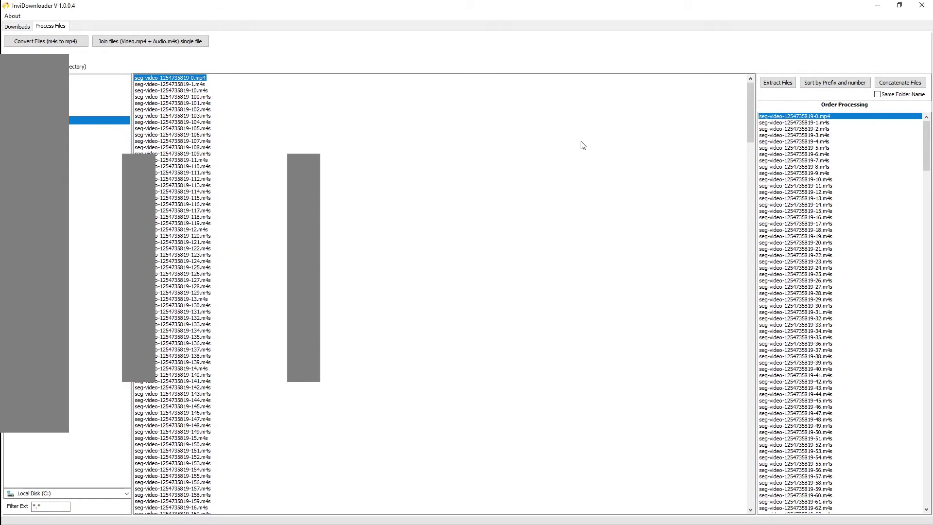
Check the saved Video file and its size in the 2. Output folder in Explorer
{"action": "double_click", "coordinate": [699, 6]}
{"action": "left_click", "coordinate": [294, 267]}
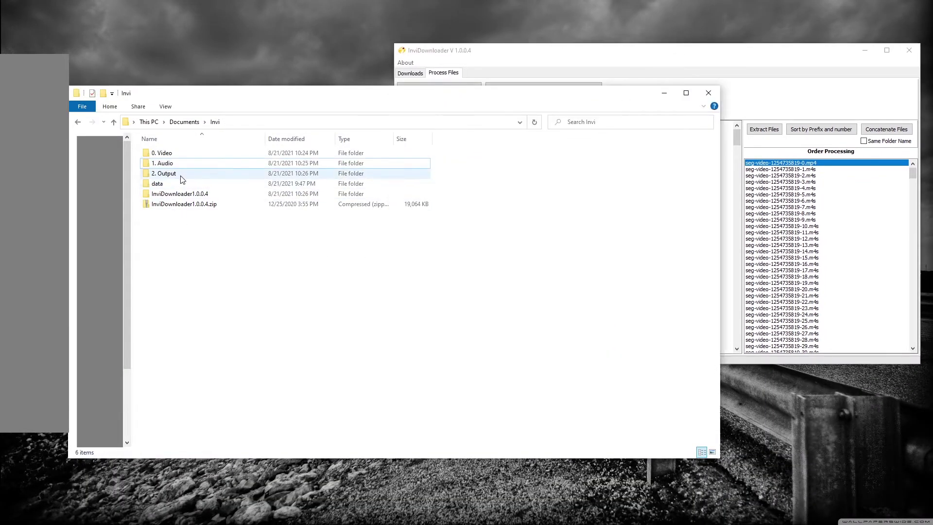
{"action": "double_click", "coordinate": [164, 174]}
{"action": "left_click", "coordinate": [219, 154]}
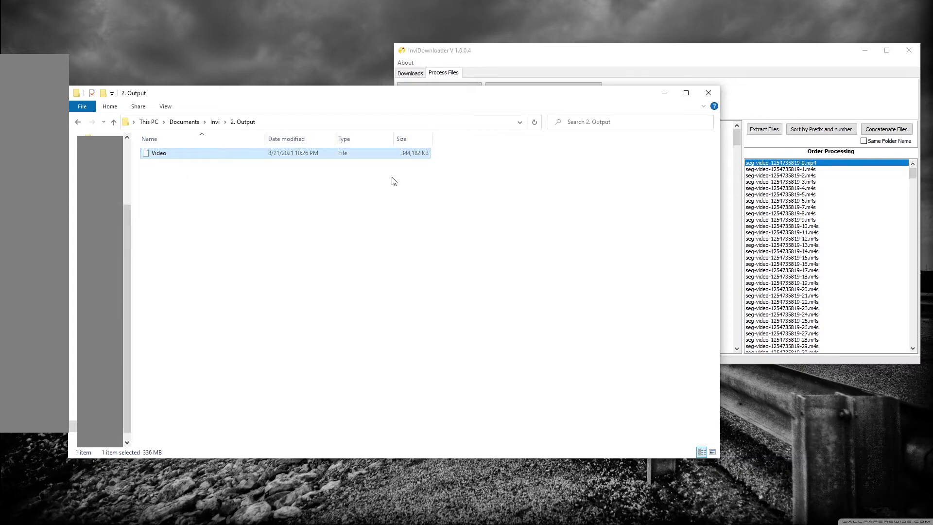
Extract the seg-audio files from the 1. Audio folder and sort them by number
{"action": "left_click", "coordinate": [628, 51]}
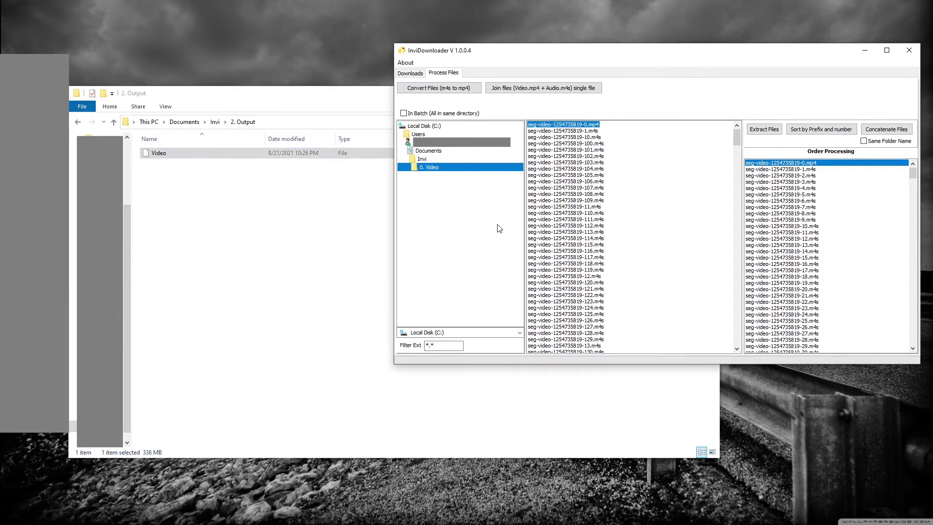
{"action": "left_click", "coordinate": [484, 159]}
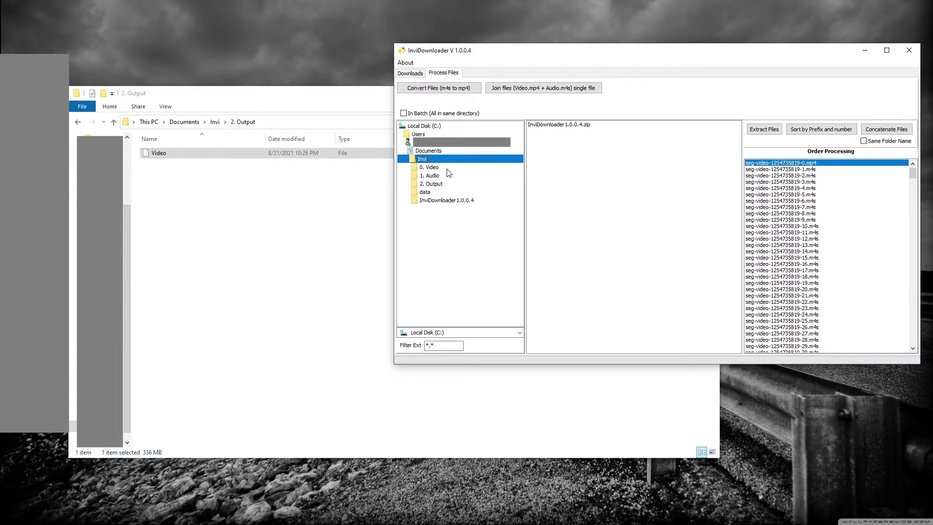
{"action": "double_click", "coordinate": [432, 176]}
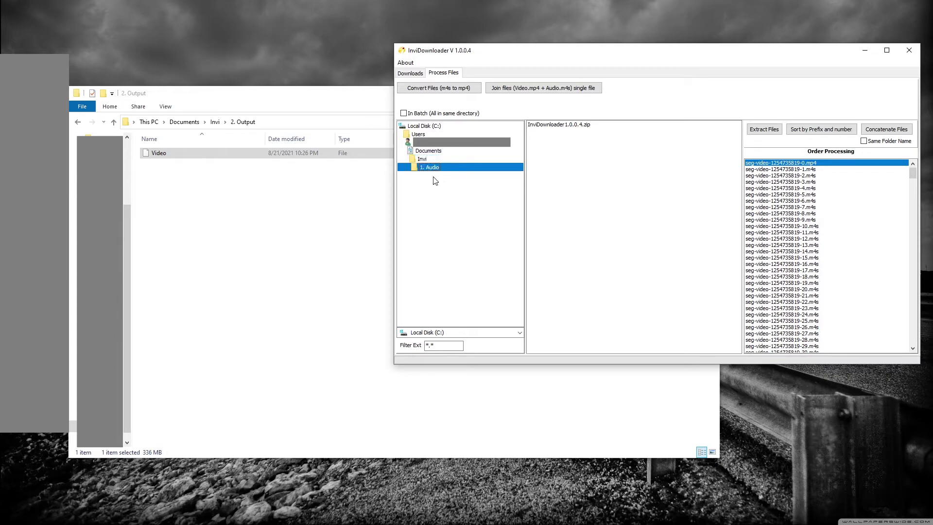
{"action": "left_click", "coordinate": [611, 128]}
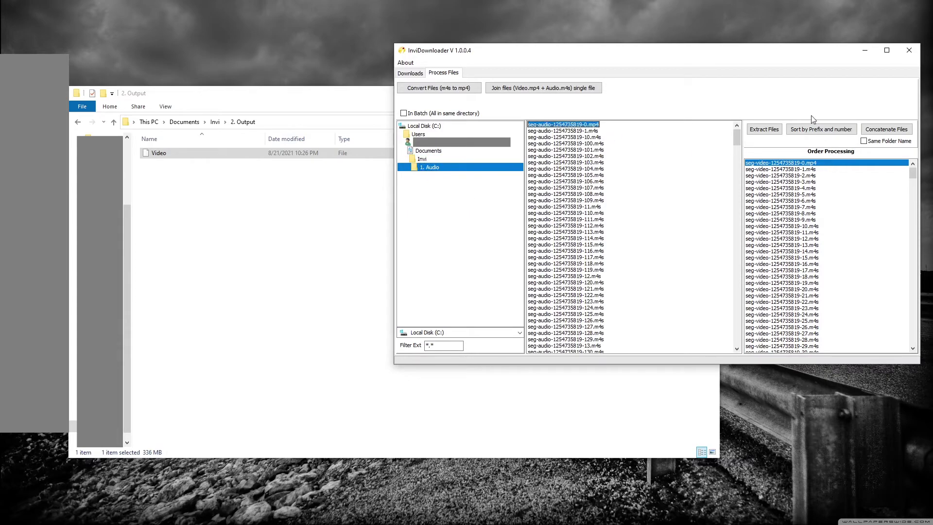
{"action": "left_click", "coordinate": [761, 135]}
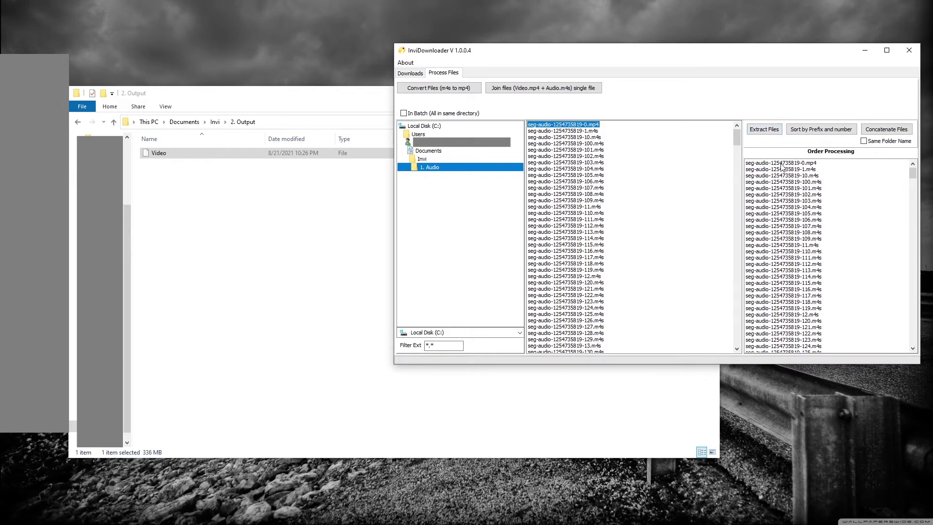
{"action": "left_click", "coordinate": [809, 132]}
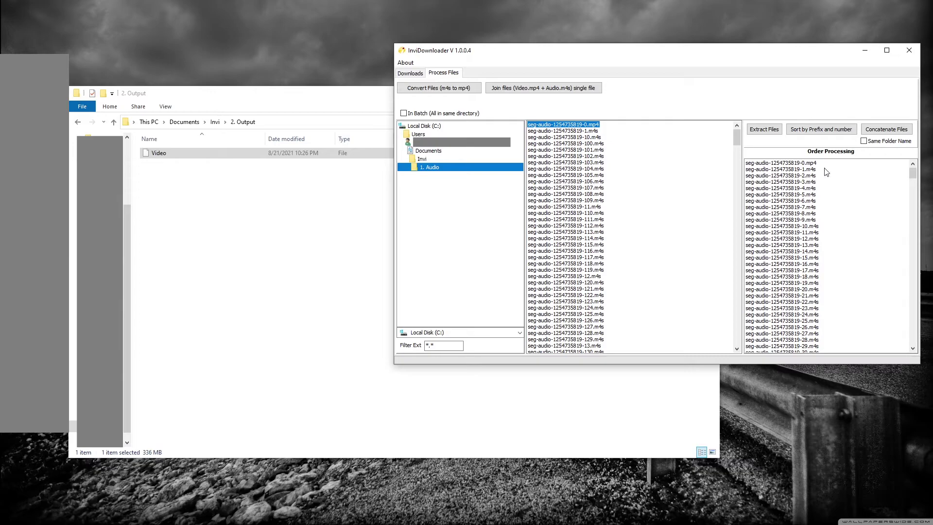
Concatenate the sorted audio segments and save them as 'Audio'
{"action": "left_click", "coordinate": [870, 130]}
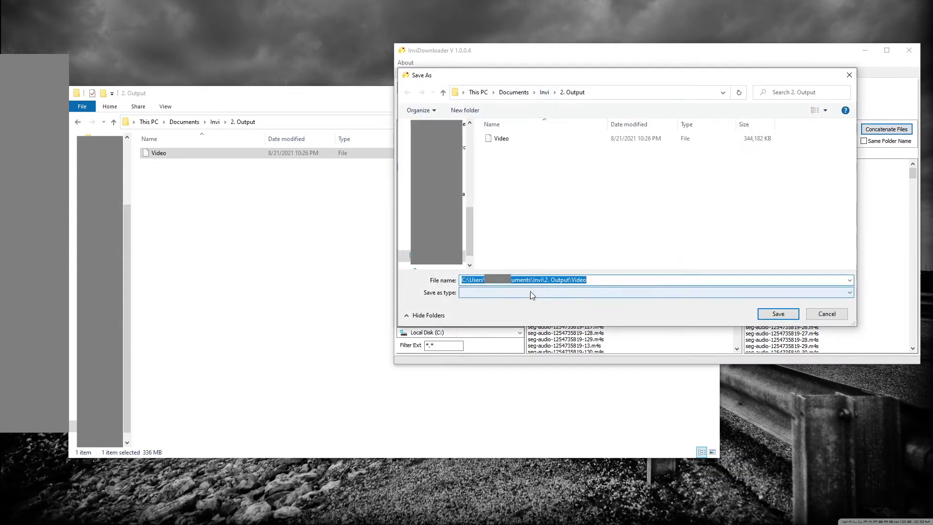
{"action": "type", "text": "Audio"}
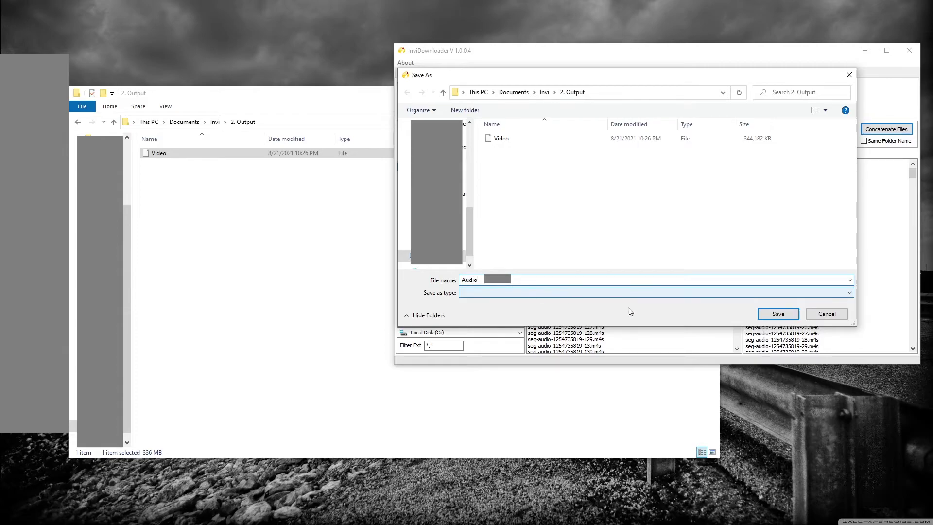
{"action": "left_click", "coordinate": [774, 313]}
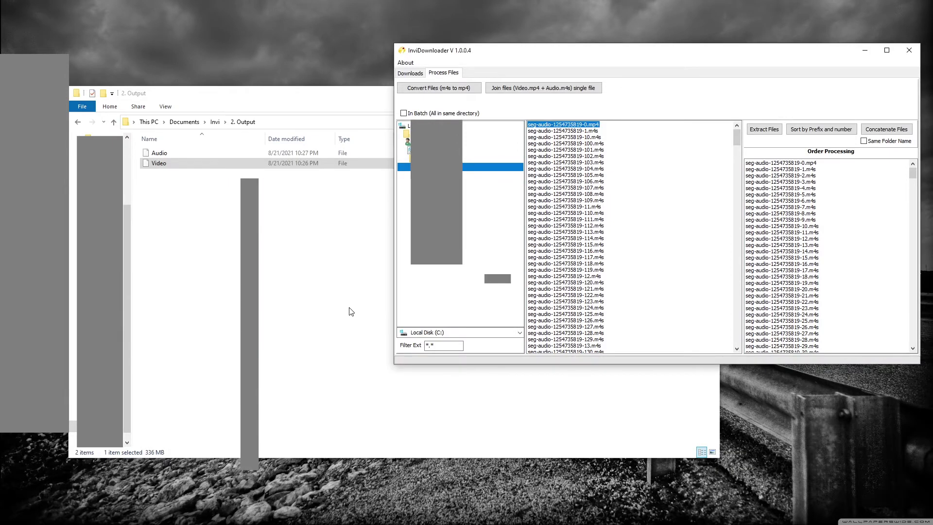
Verify the new 48.8 MB Audio file in the 2. Output folder
{"action": "left_click", "coordinate": [187, 163]}
{"action": "left_click", "coordinate": [185, 153]}
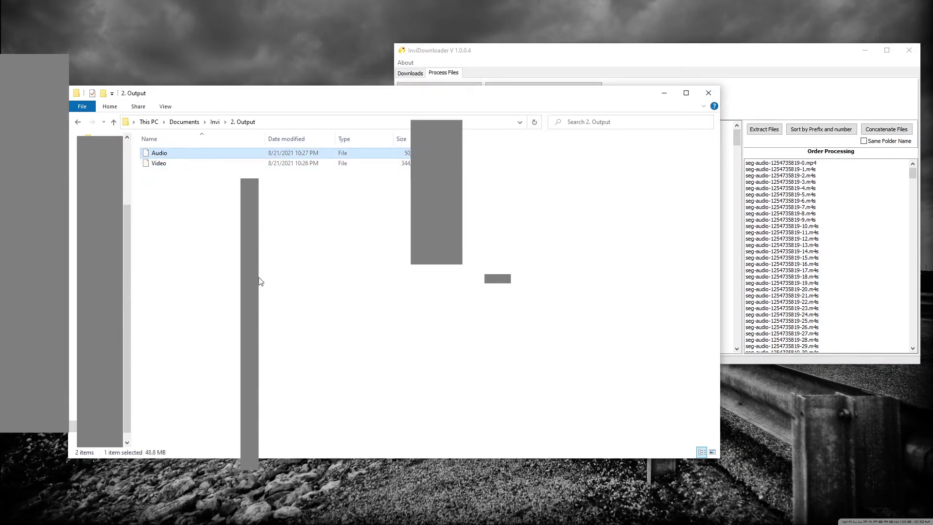
{"action": "left_click", "coordinate": [674, 59]}
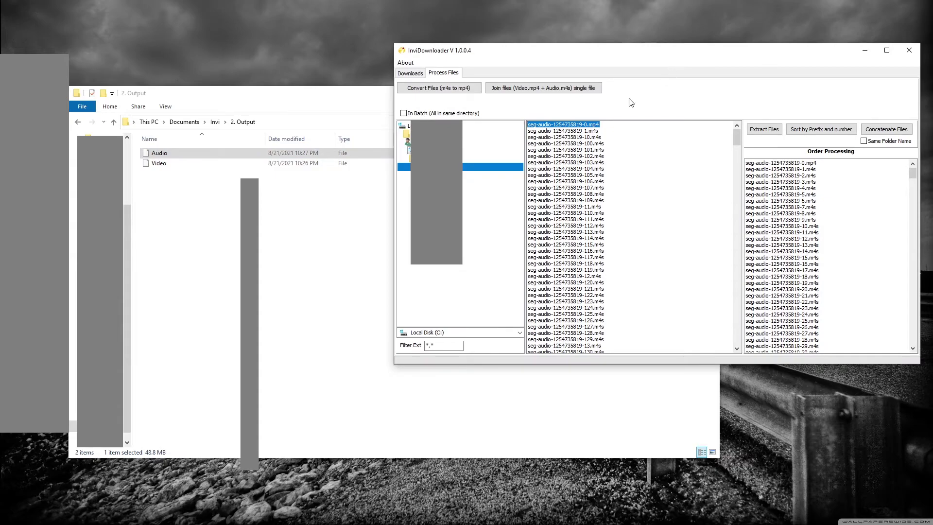
Start joining files, choosing Video as video input and Audio as audio input, and clear the output path
{"action": "left_click", "coordinate": [591, 89]}
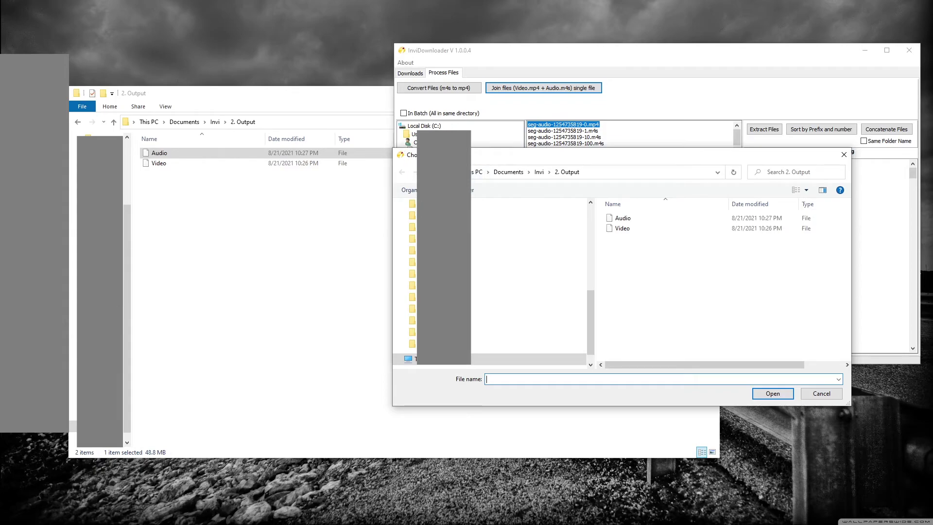
{"action": "left_click", "coordinate": [660, 228]}
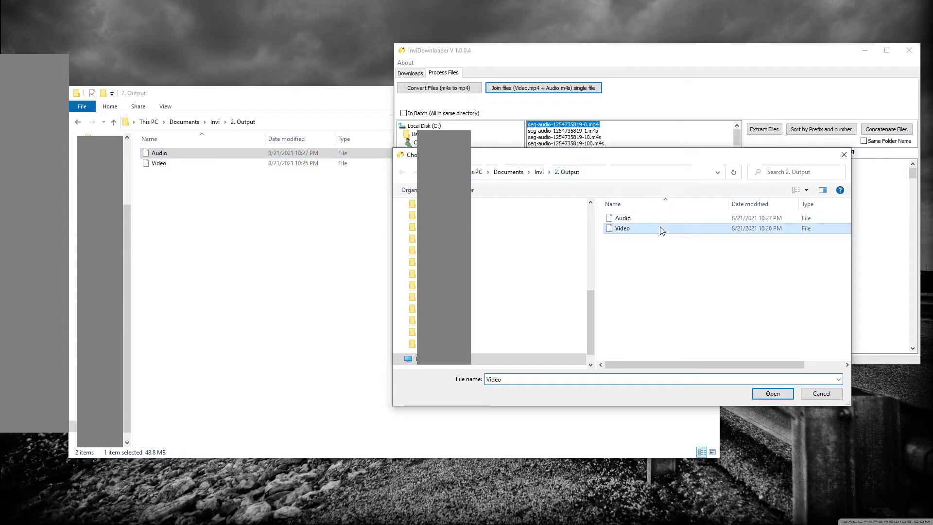
{"action": "left_click", "coordinate": [777, 395]}
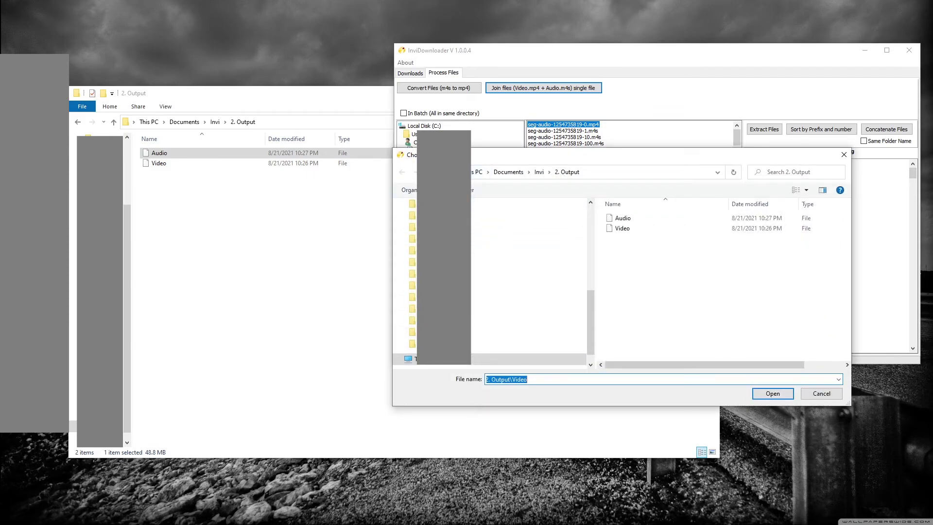
{"action": "left_click", "coordinate": [626, 218]}
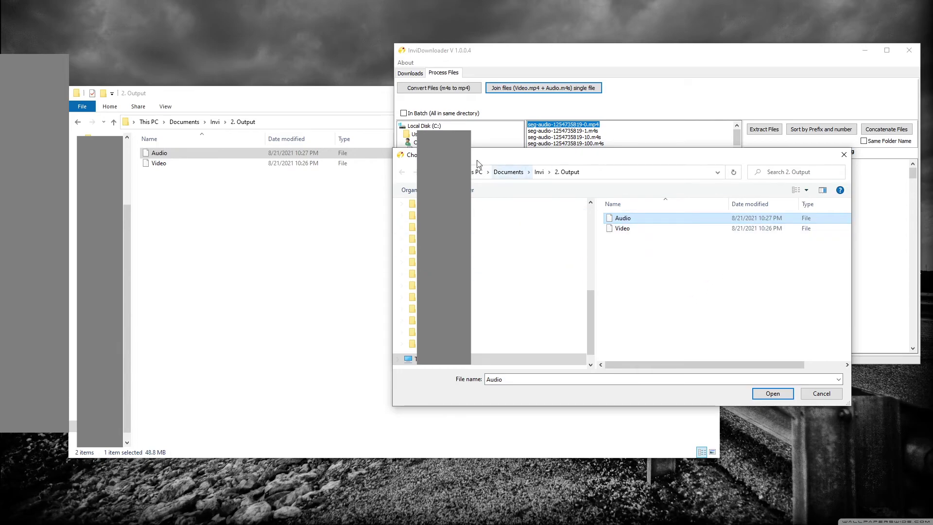
{"action": "left_click", "coordinate": [766, 392]}
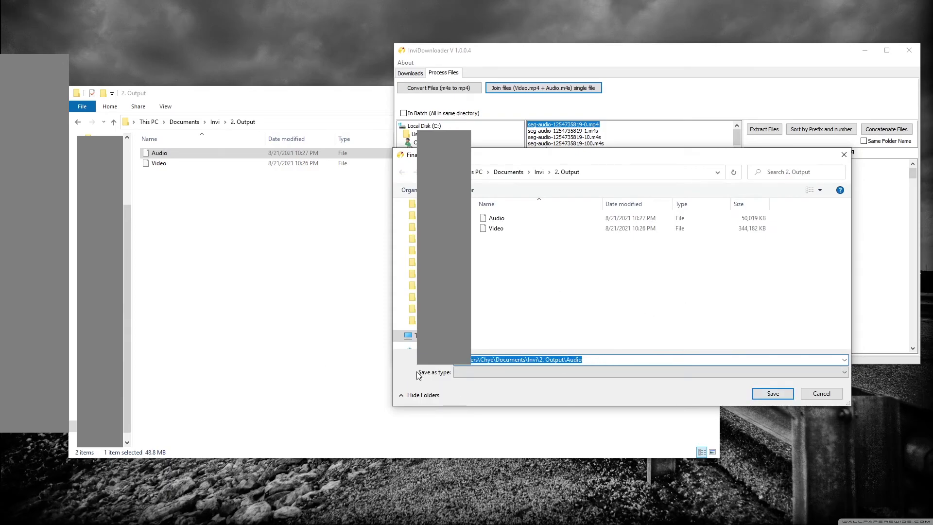
{"action": "key", "text": "BackSpace"}
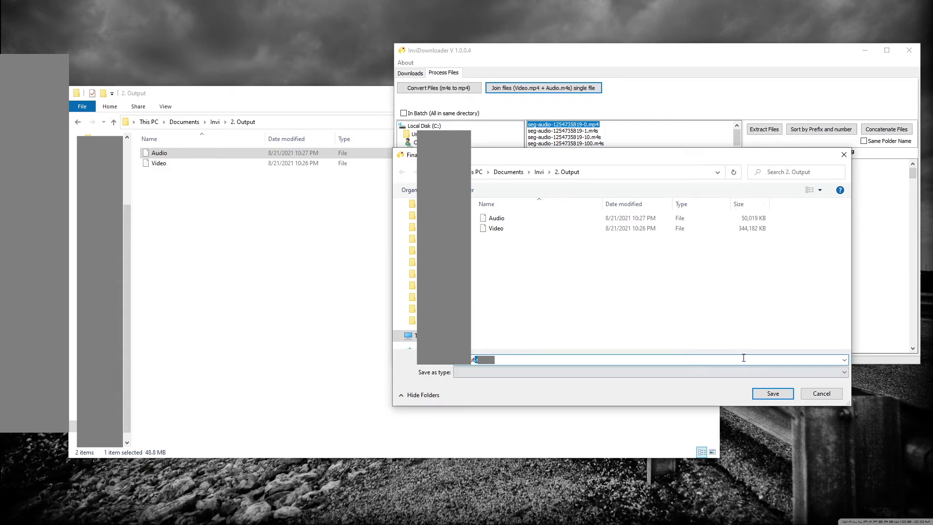
Save the joined file as Output.mp4, then open the resulting Output.mp4 with VLC media player
{"action": "left_click", "coordinate": [759, 393]}
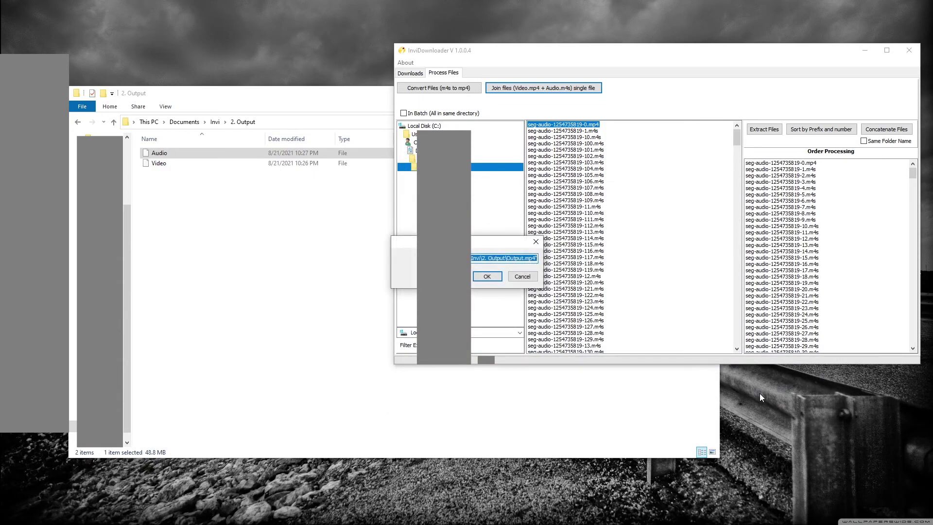
{"action": "left_click", "coordinate": [500, 281]}
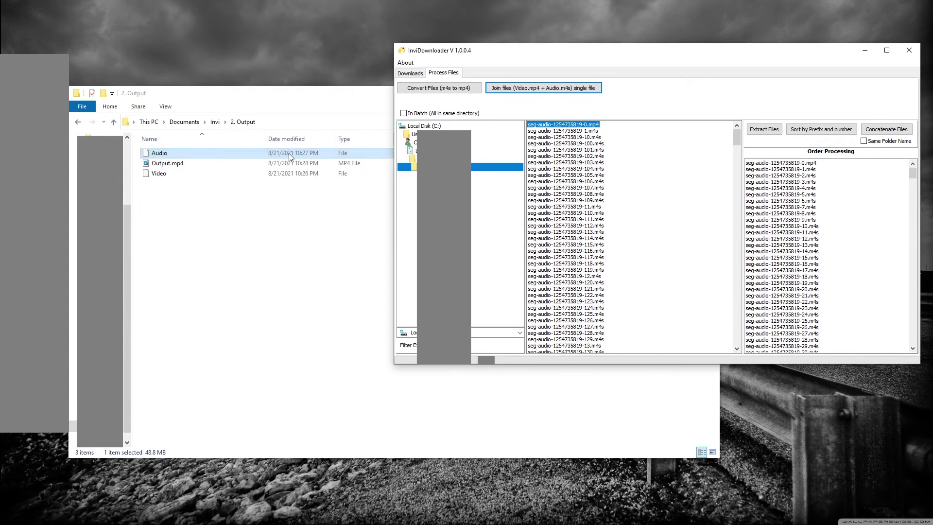
{"action": "left_click", "coordinate": [247, 226]}
{"action": "left_click", "coordinate": [247, 227]}
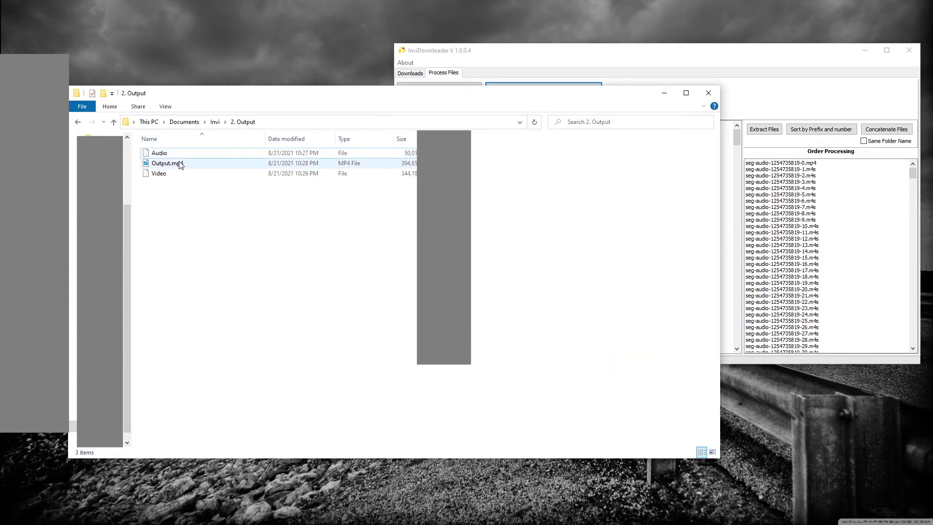
{"action": "left_click", "coordinate": [180, 165]}
{"action": "right_click", "coordinate": [180, 165]}
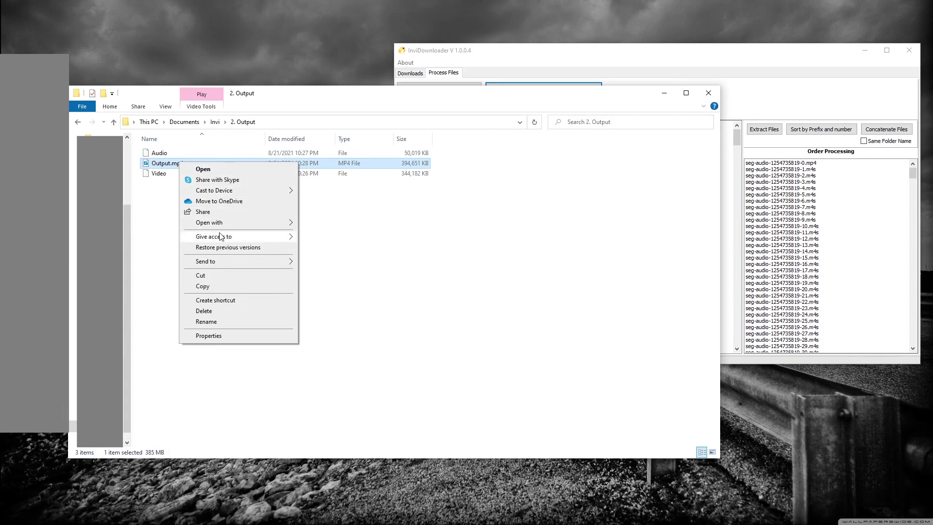
{"action": "mouse_move", "coordinate": [228, 222]}
{"action": "left_click", "coordinate": [362, 246]}
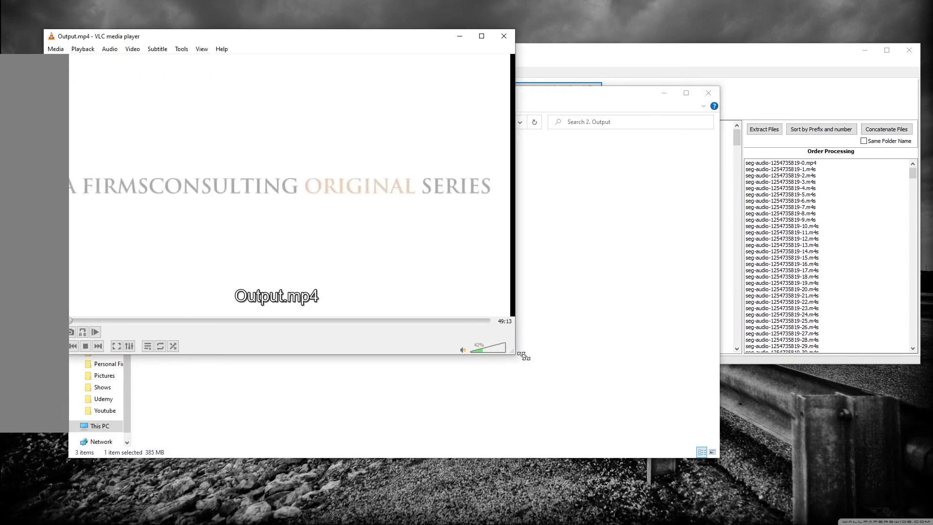
Enlarge VLC, seek to about 22:57 and 46:34 to confirm playback, then close the player
{"action": "left_click_drag", "start_coordinate": [524, 356], "coordinate": [848, 439]}
{"action": "left_click", "coordinate": [421, 407]}
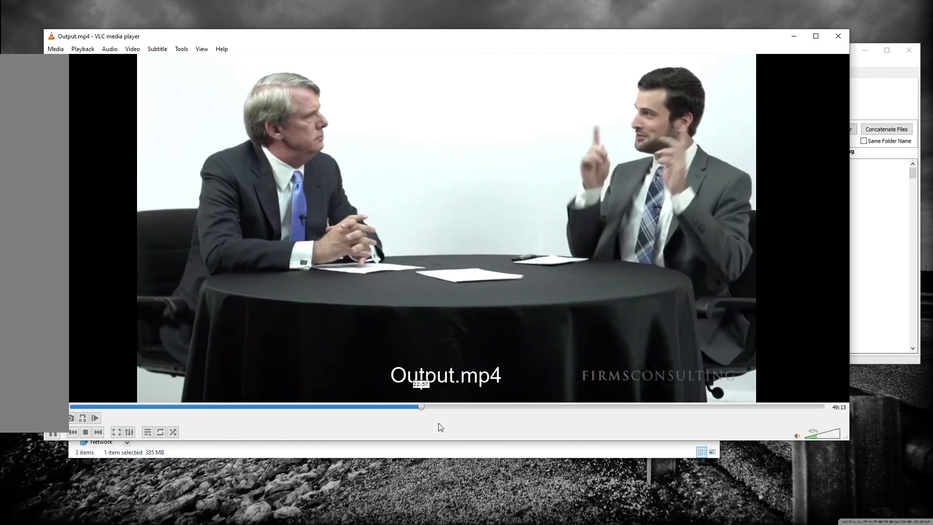
{"action": "left_click_drag", "start_coordinate": [440, 407], "coordinate": [786, 408]}
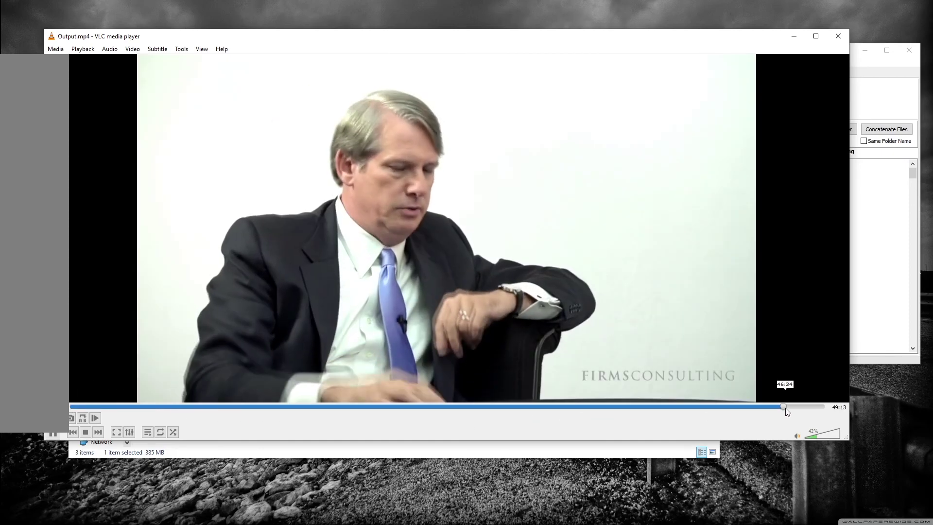
{"action": "left_click", "coordinate": [840, 39]}
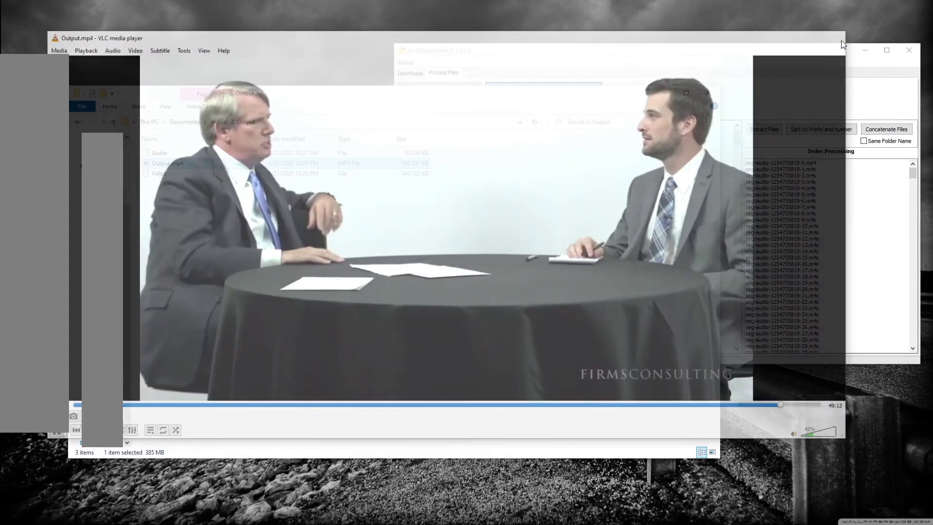